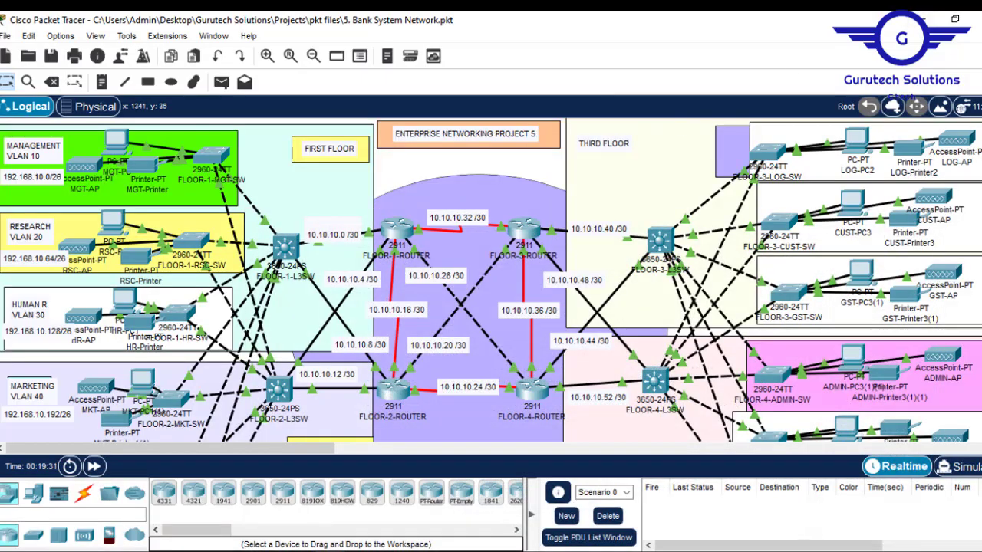
Look over the Bank System topology, then minimize Packet Tracer to reveal the desktop
scroll(700, 152, down, 5)
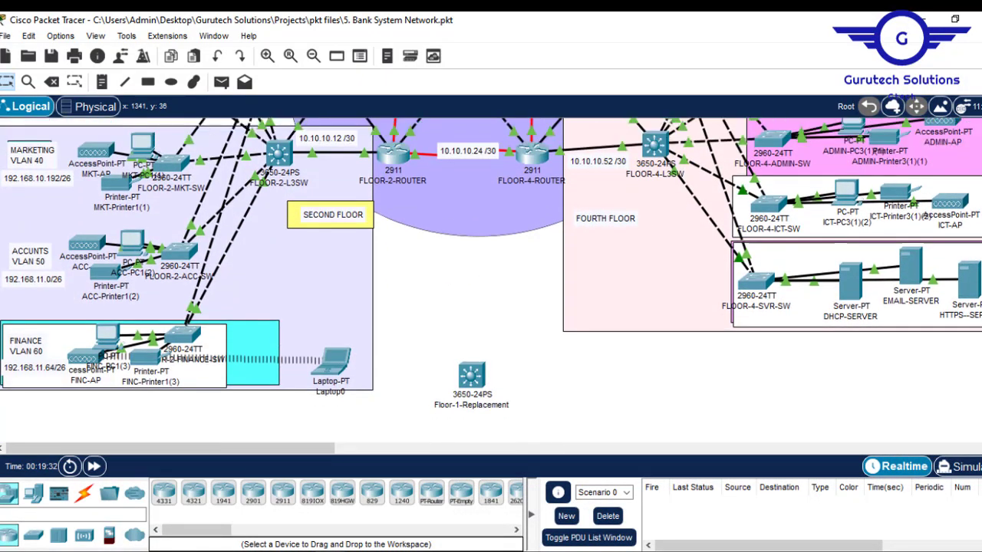
scroll(491, 279, up, 3)
scroll(490, 280, up, 2)
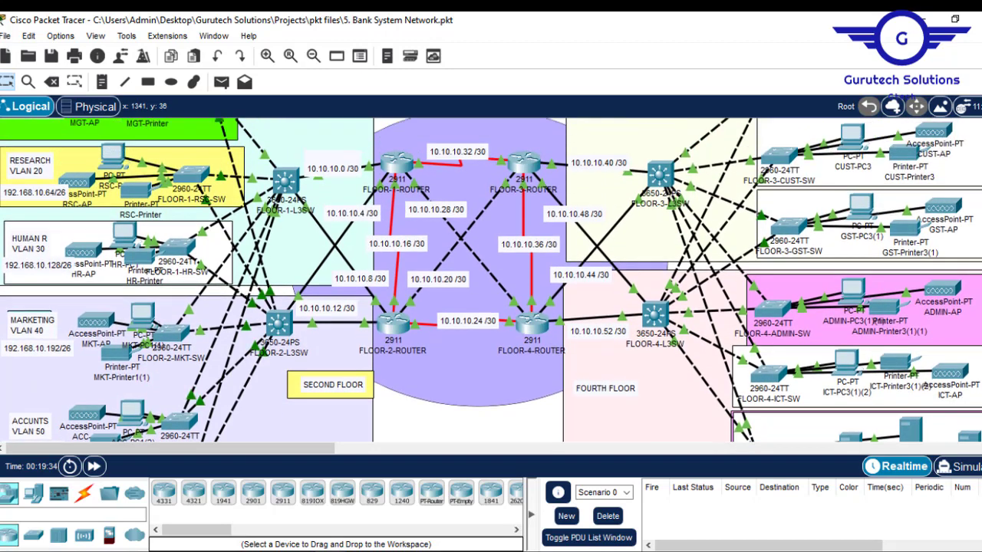
scroll(491, 280, up, 1)
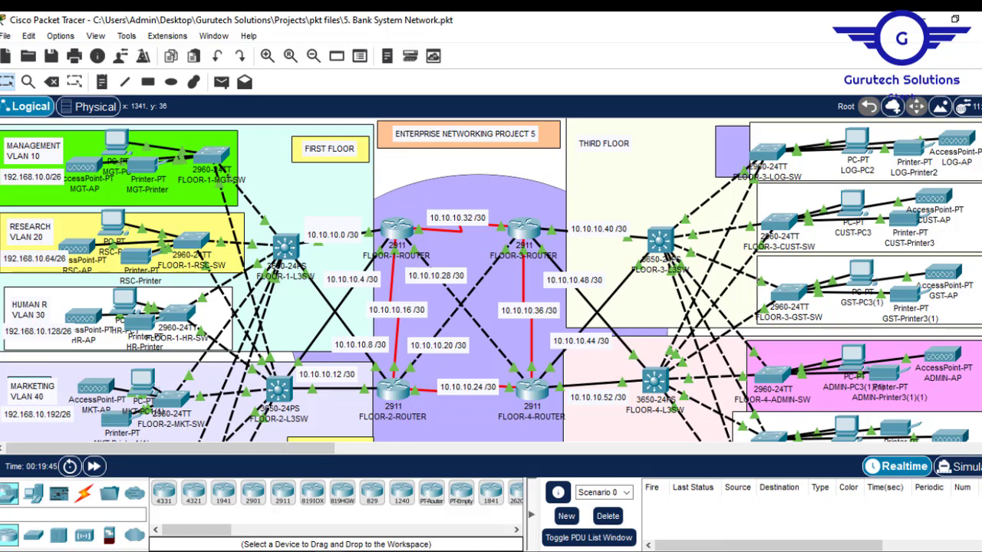
scroll(491, 280, down, 6)
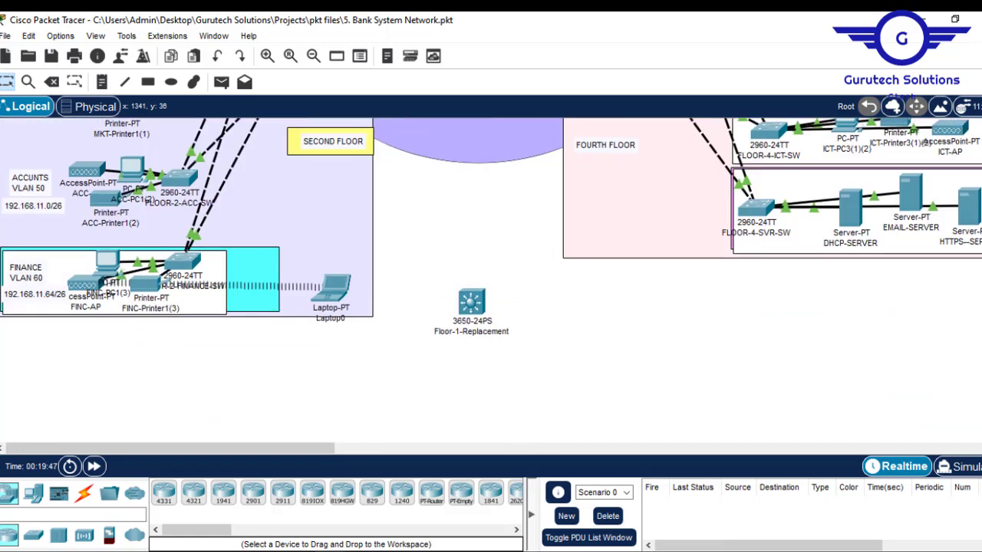
scroll(491, 280, up, 6)
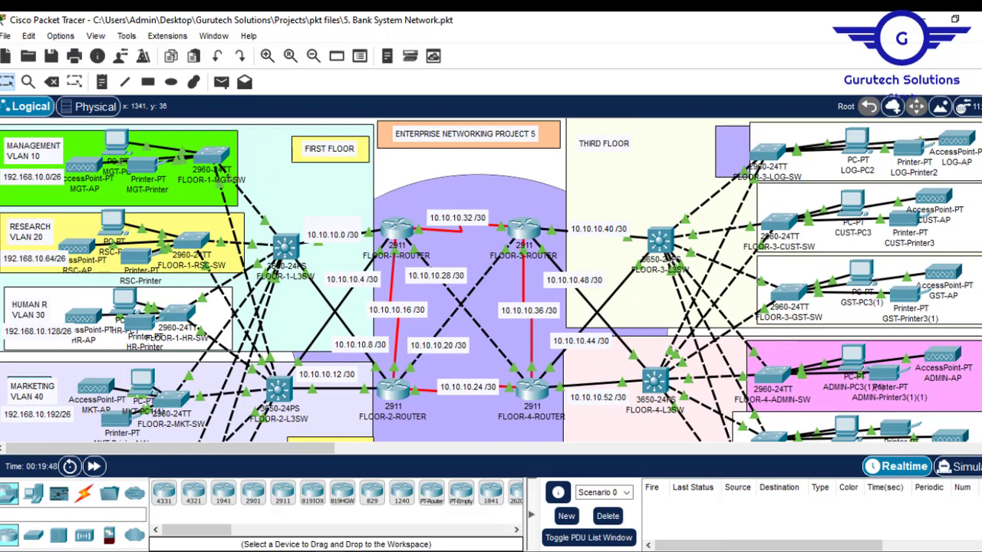
click(920, 18)
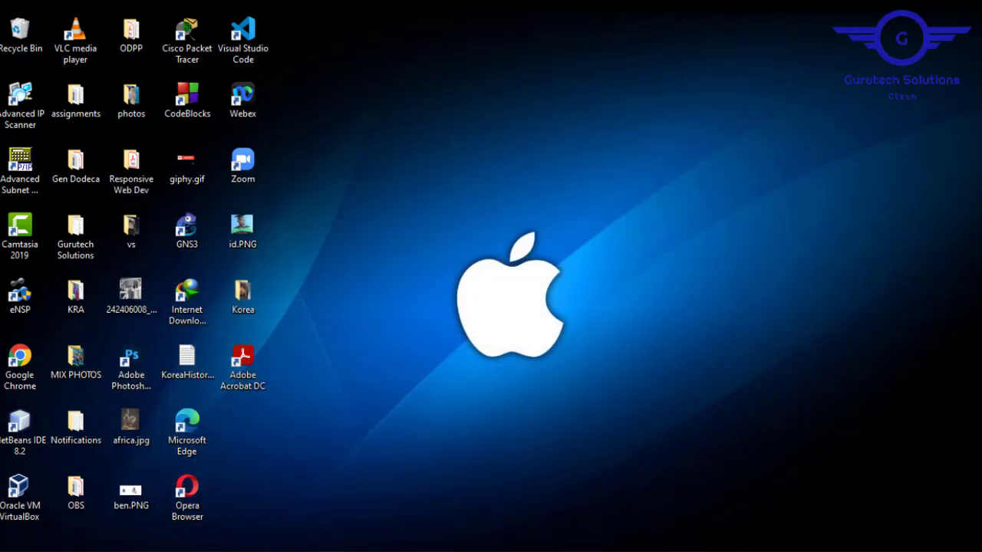
Open 6. Business Company Network.pkt and scroll through its ISPs, core routers and floors
click(866, 509)
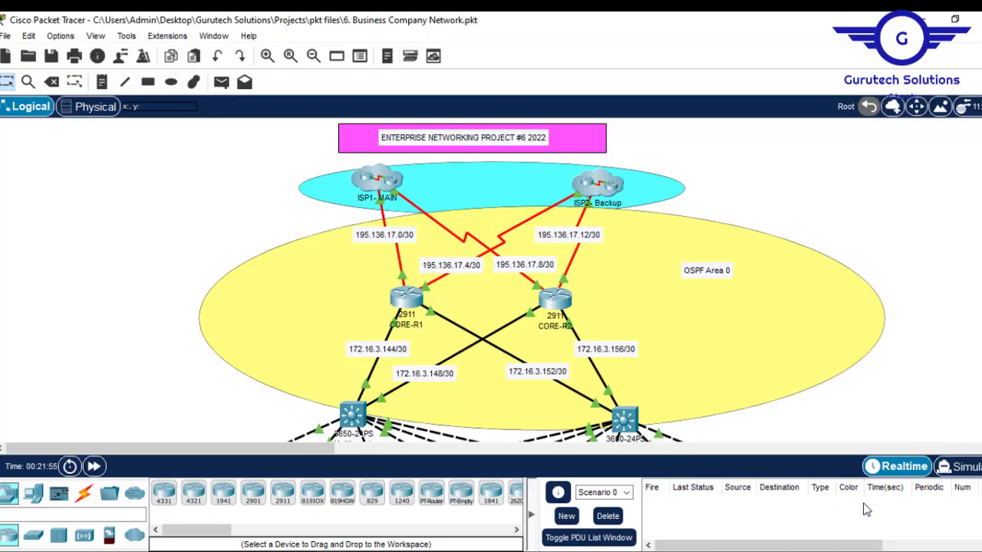
scroll(491, 280, down, 10)
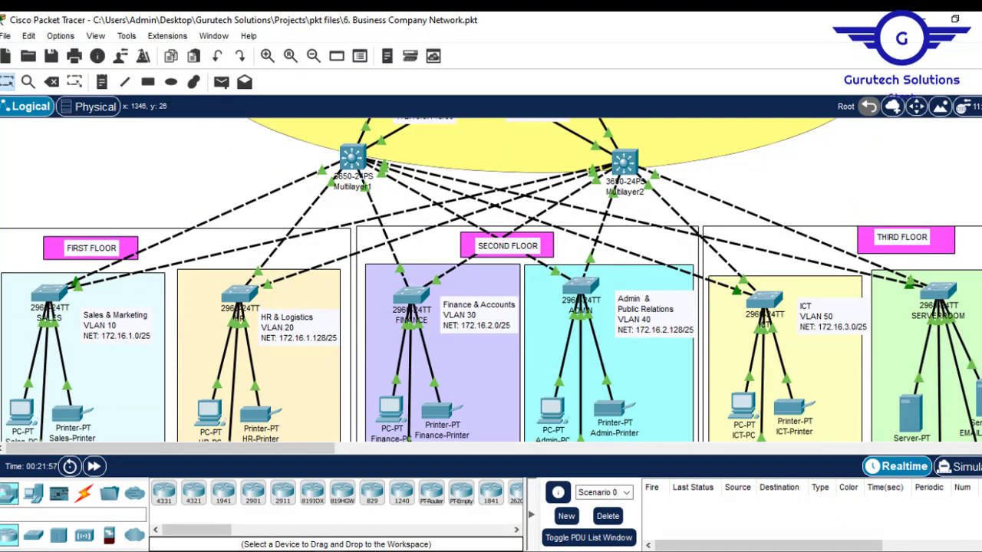
scroll(491, 280, up, 8)
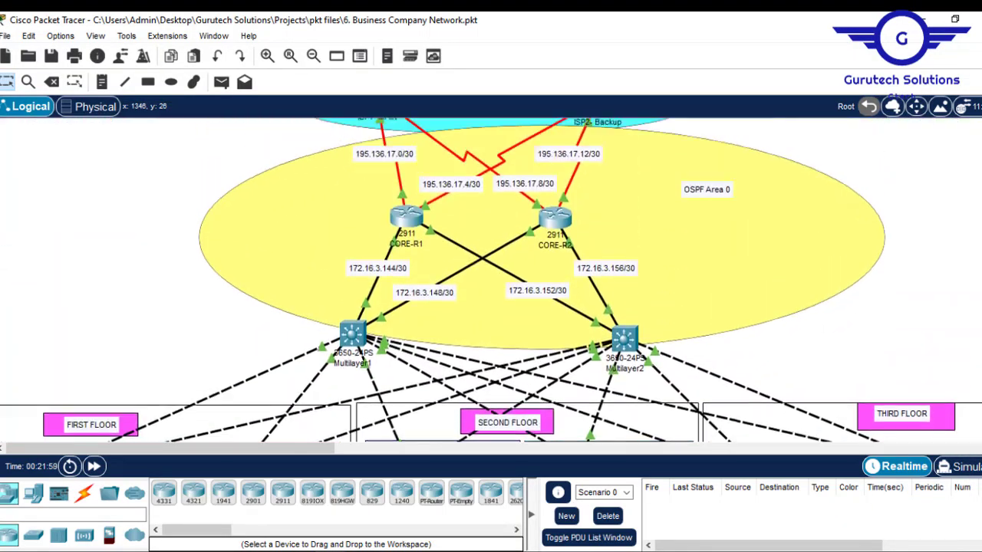
scroll(491, 280, down, 3)
scroll(491, 280, down, 4)
scroll(490, 280, up, 4)
scroll(491, 280, up, 3)
scroll(491, 280, down, 5)
scroll(491, 280, up, 4)
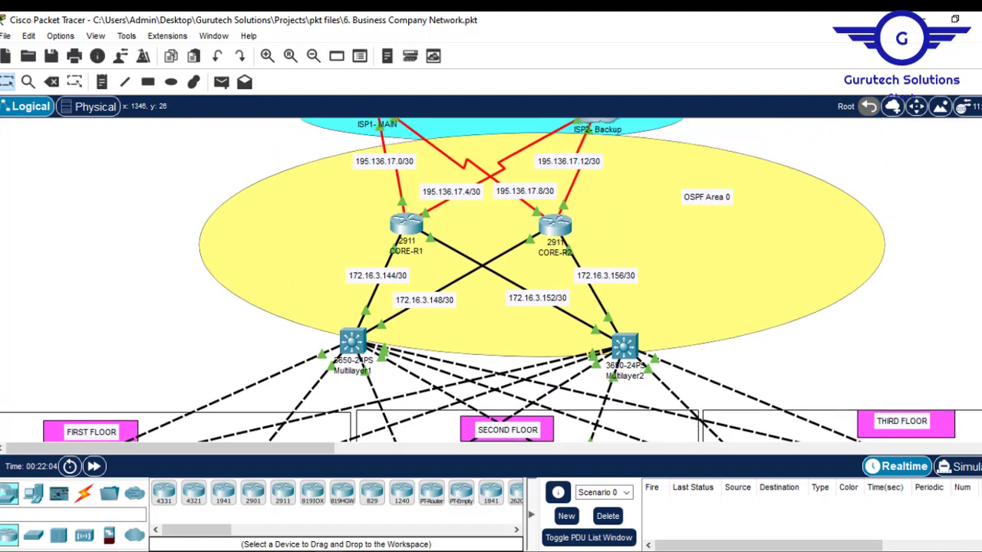
scroll(491, 280, down, 1)
scroll(491, 280, down, 3)
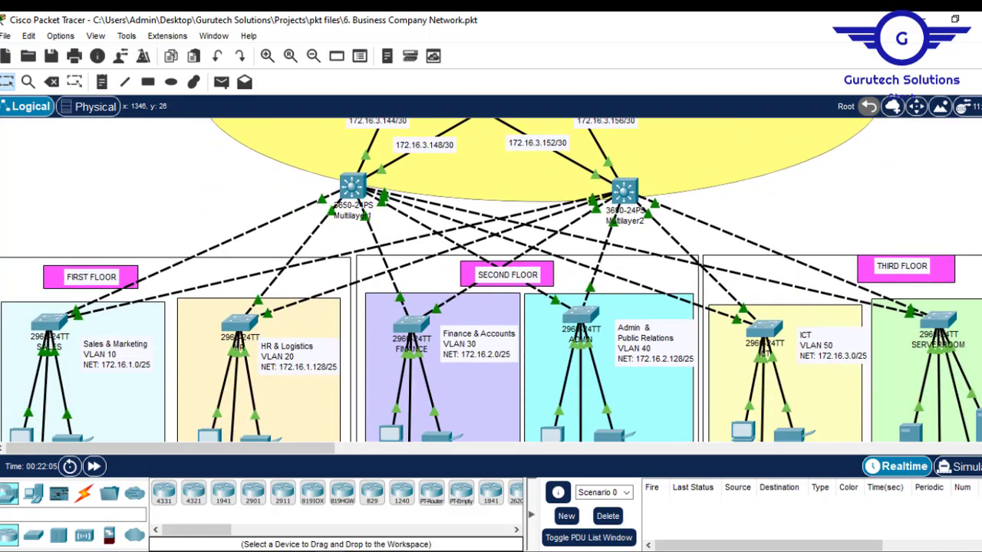
scroll(491, 280, up, 3)
scroll(491, 280, down, 3)
scroll(491, 280, up, 4)
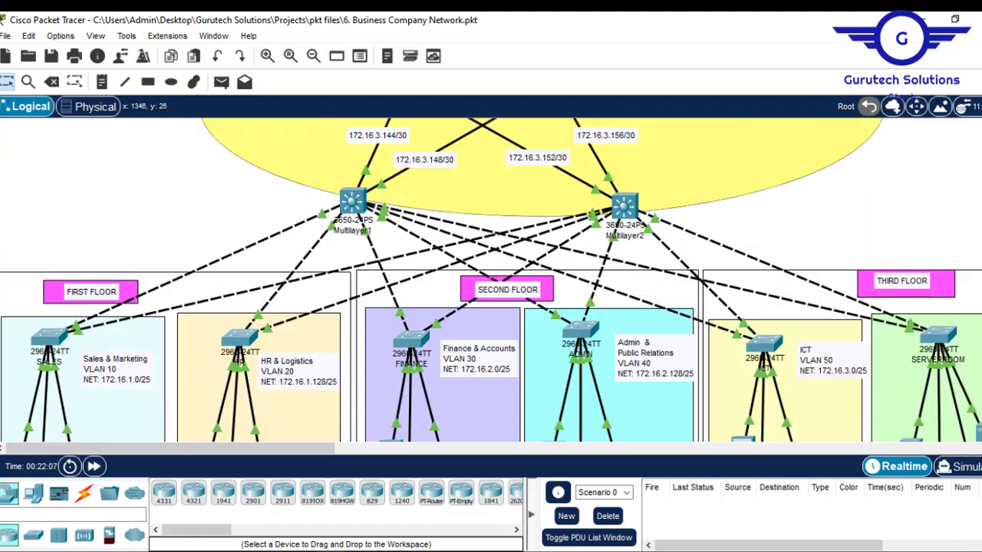
scroll(491, 280, down, 3)
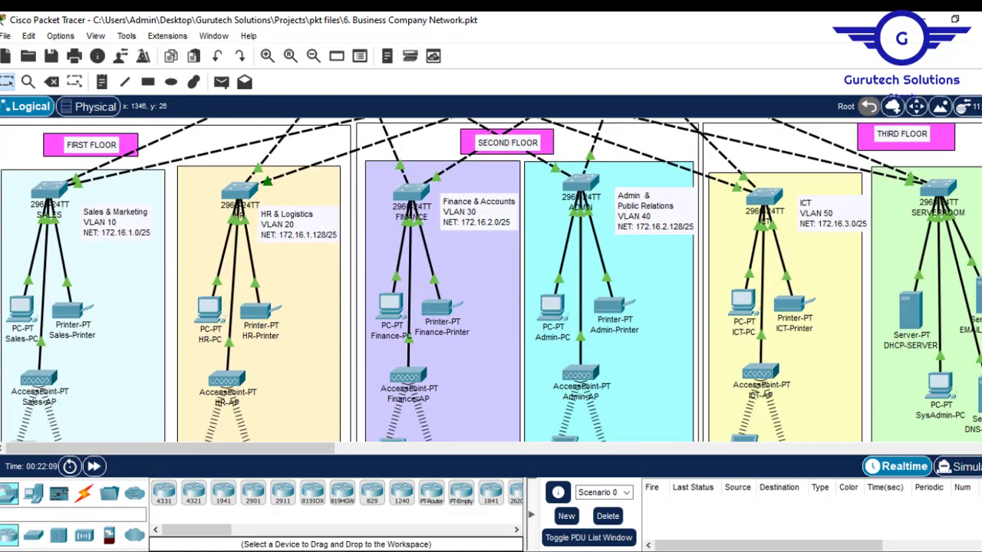
scroll(491, 280, up, 3)
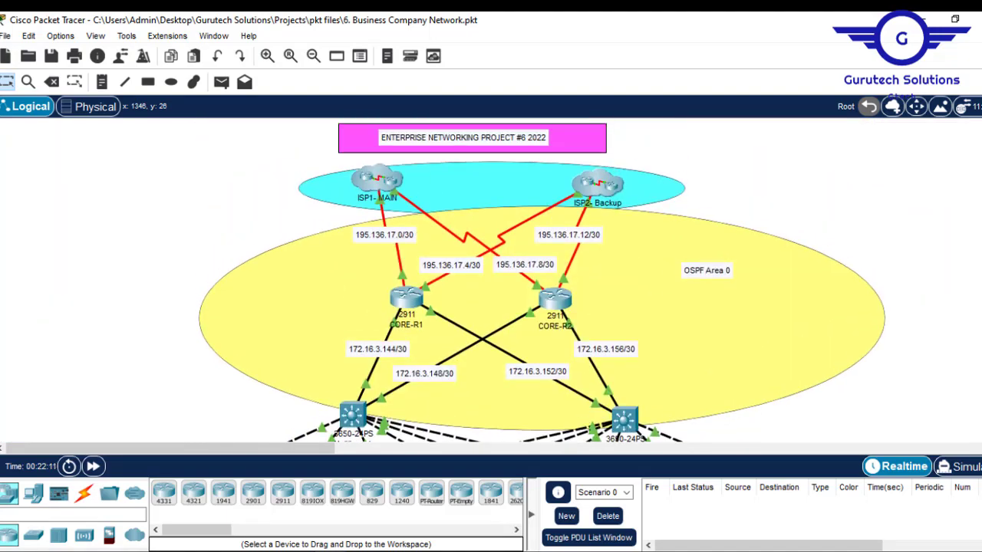
scroll(491, 280, down, 3)
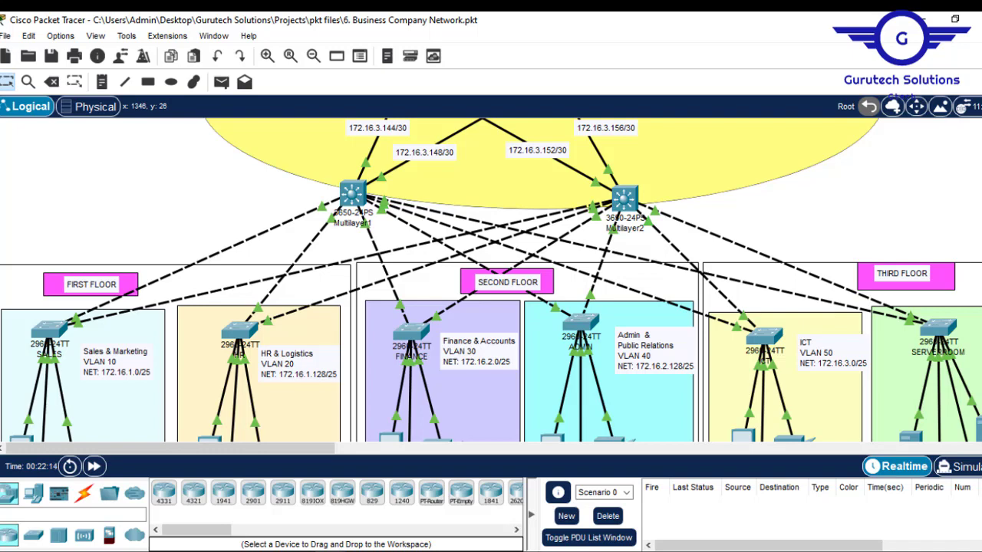
scroll(491, 280, up, 2)
scroll(491, 280, down, 1)
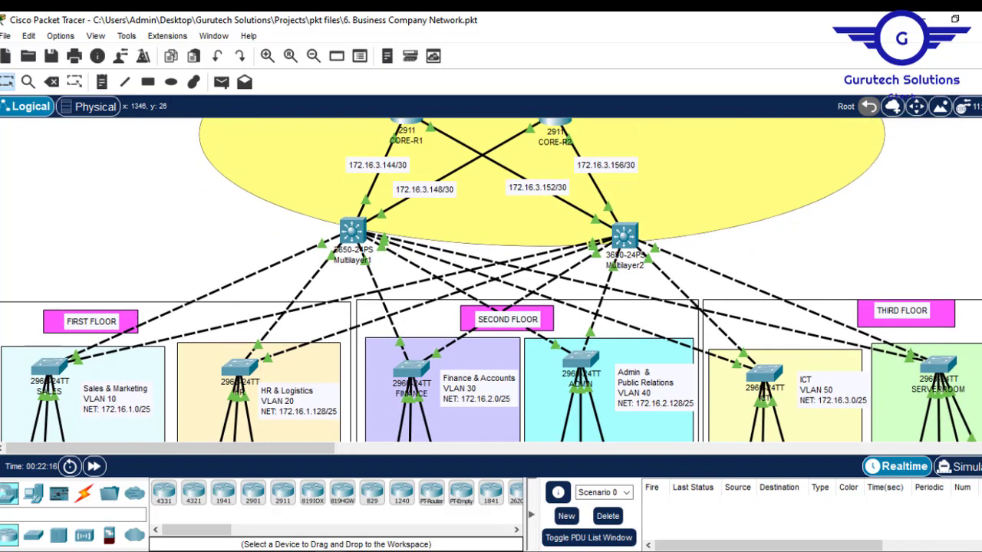
scroll(491, 280, up, 3)
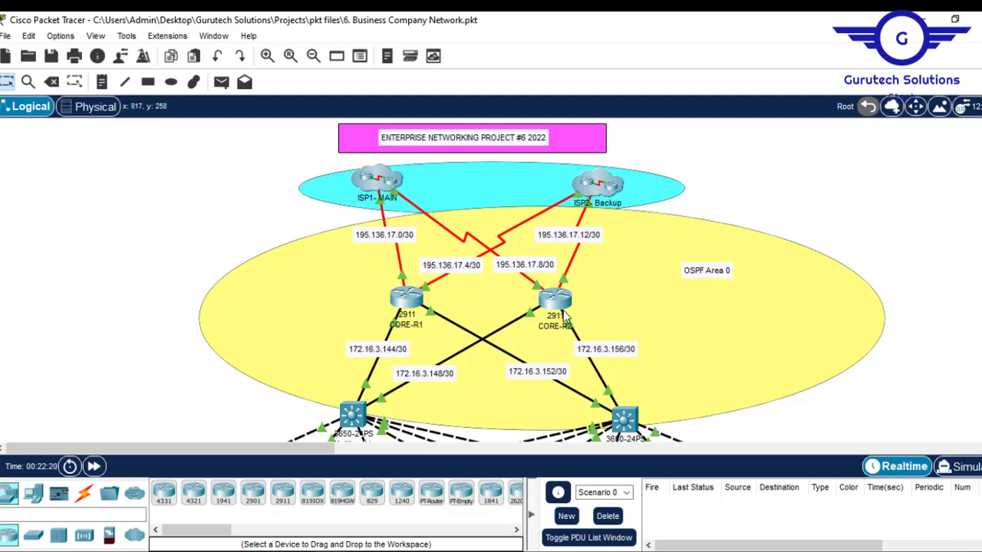
scroll(728, 198, down, 3)
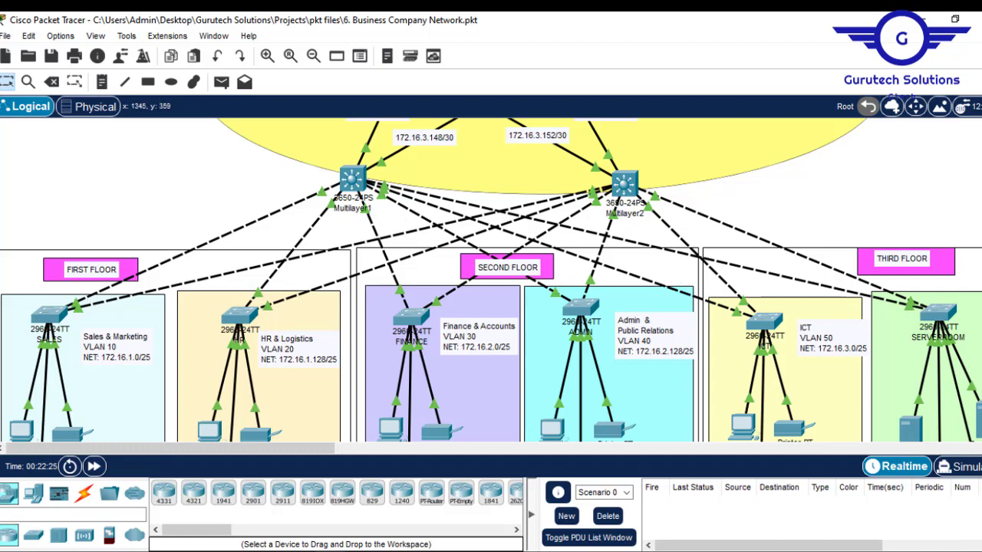
scroll(491, 280, down, 6)
scroll(491, 280, up, 2)
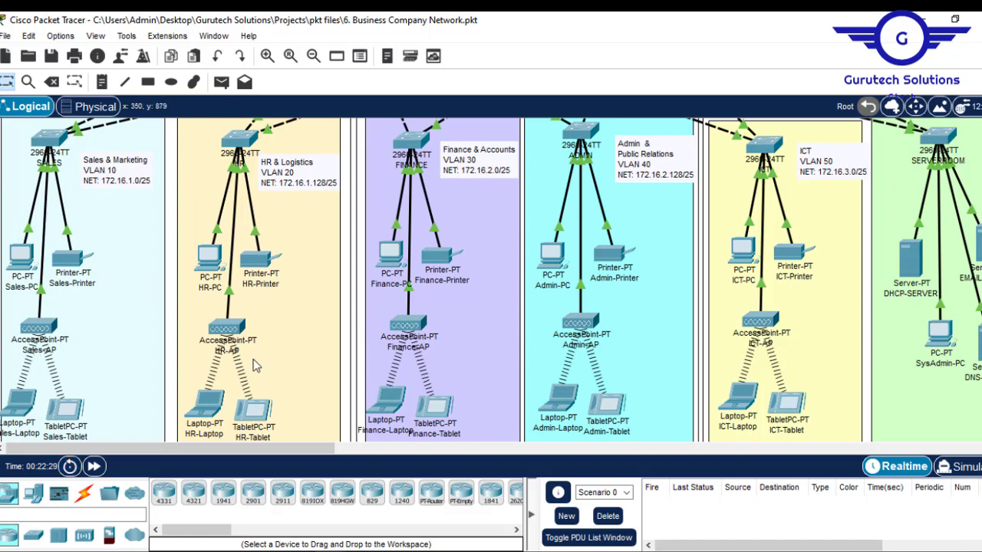
scroll(491, 280, up, 5)
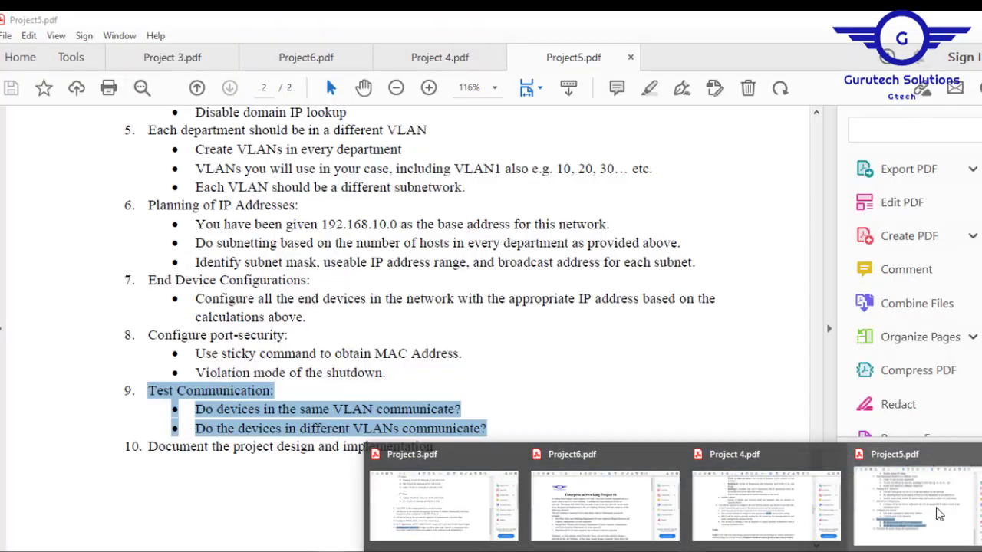
Bring up Project6.pdf, scroll down to its Requirements, then minimize Acrobat
mouse_move(533, 529)
click(589, 513)
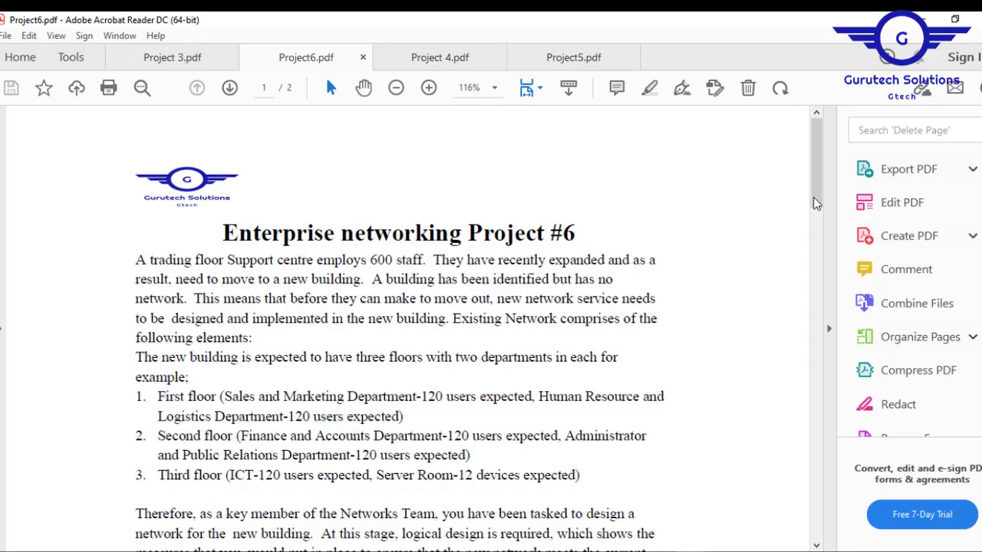
drag(816, 185, 817, 257)
click(924, 16)
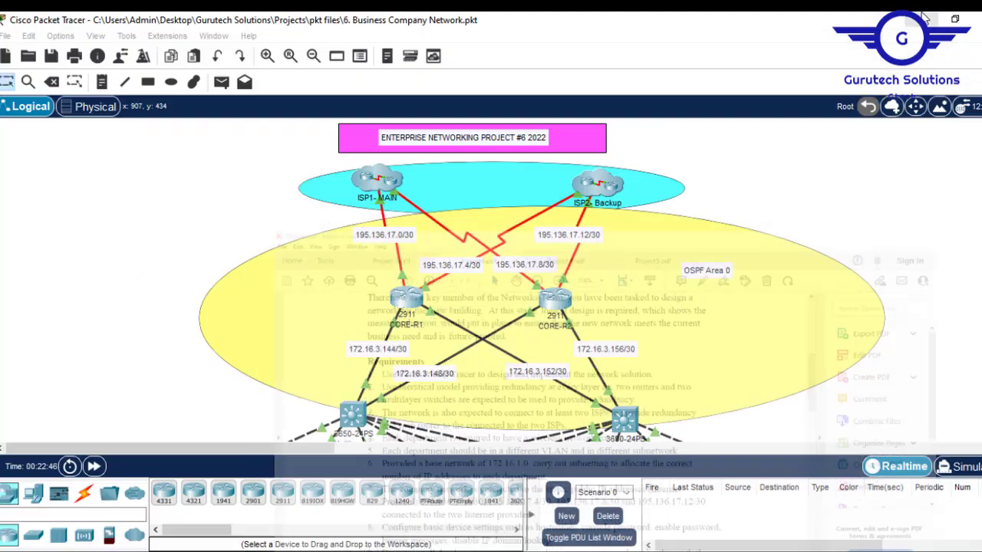
Pan to the department VLAN areas with their PCs, printers, access points, laptops and tablets
scroll(491, 280, down, 10)
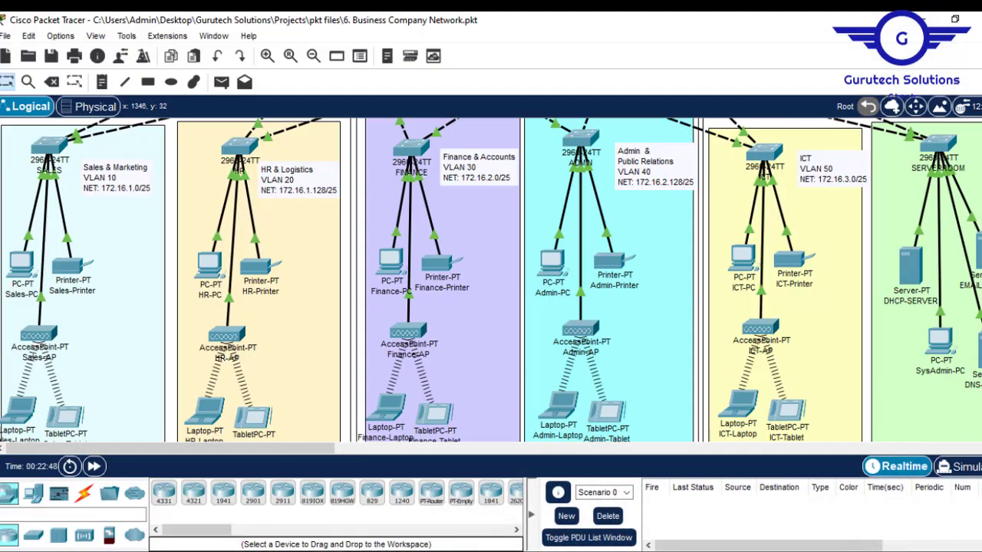
scroll(490, 280, up, 10)
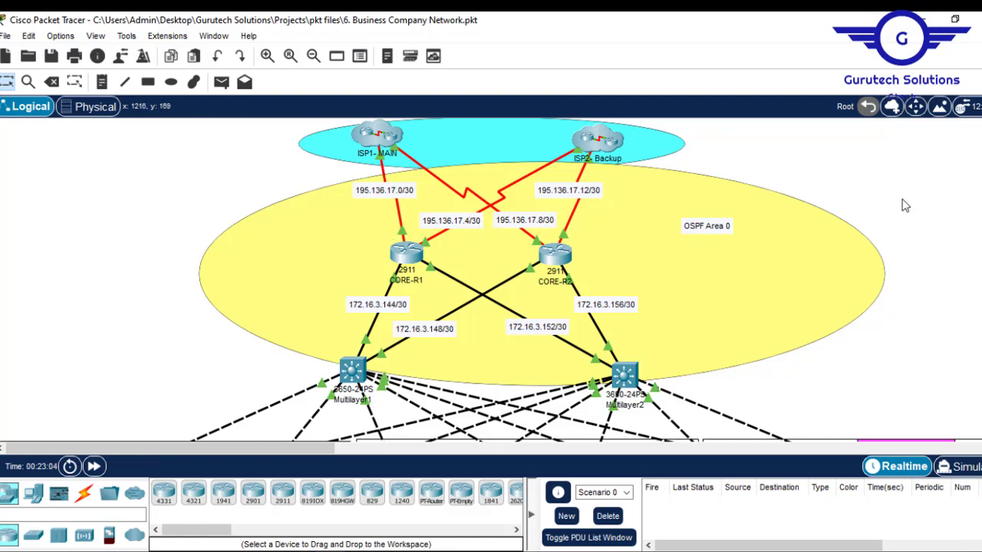
scroll(491, 280, down, 3)
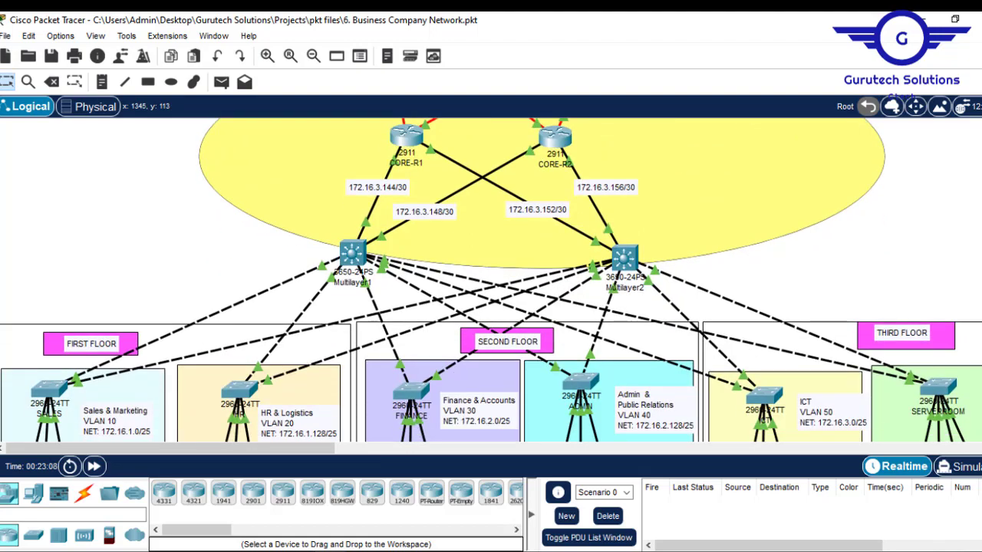
scroll(491, 280, down, 7)
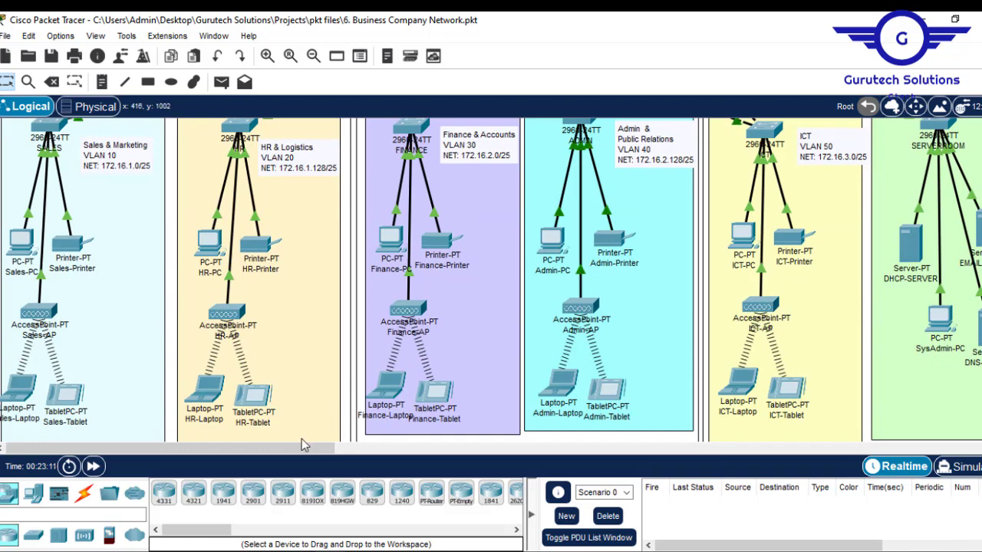
drag(296, 446, 386, 448)
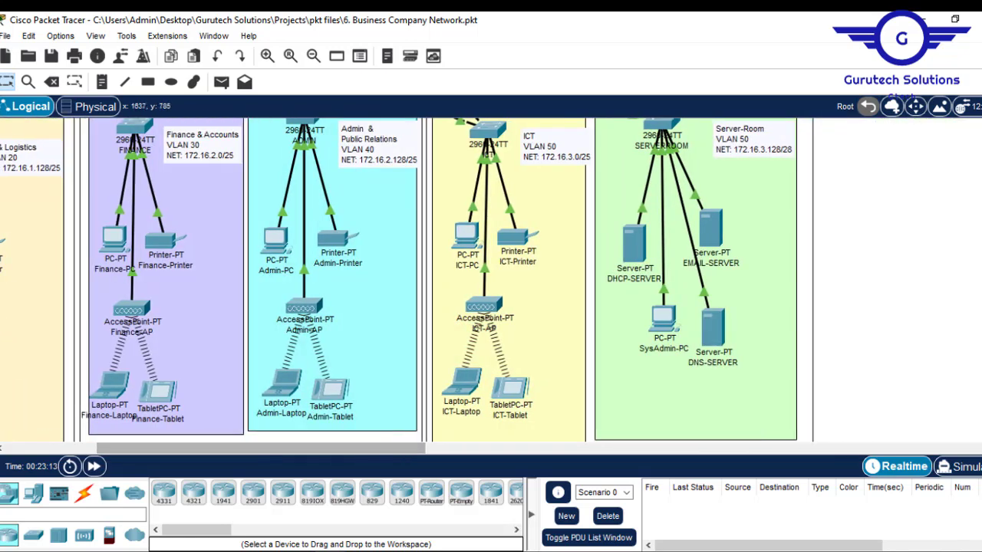
scroll(778, 305, up, 4)
scroll(778, 305, down, 4)
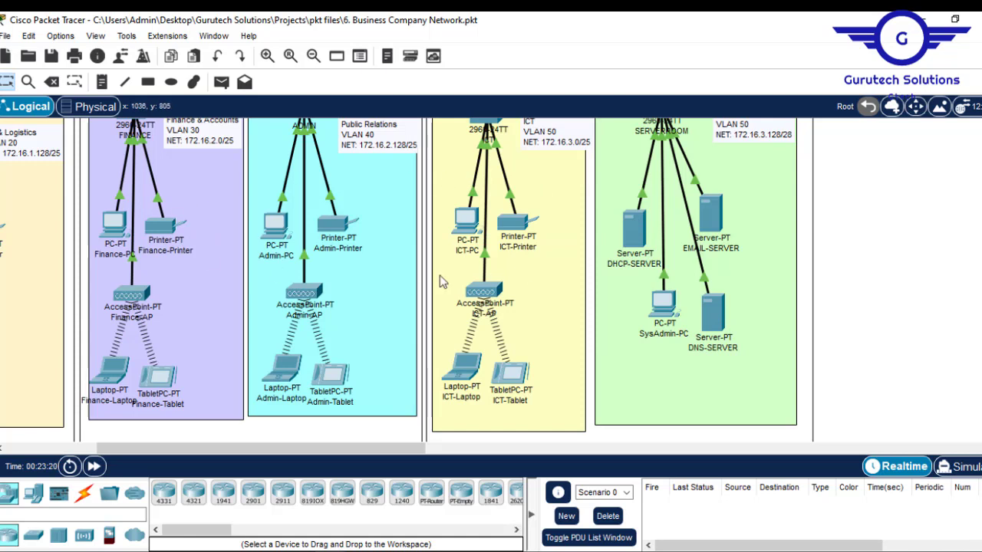
drag(400, 452, 260, 455)
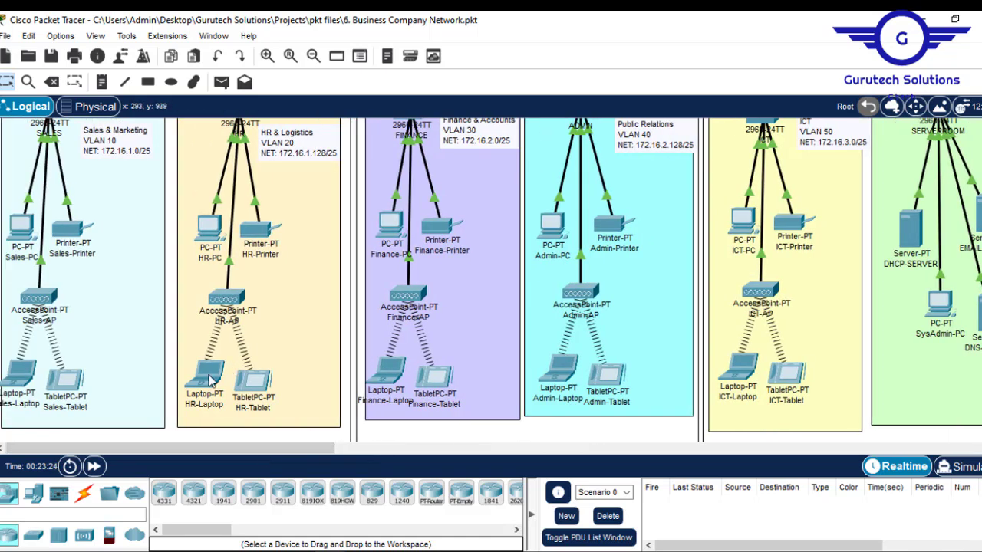
Switch to the Project6.pdf requirements window
mouse_move(207, 380)
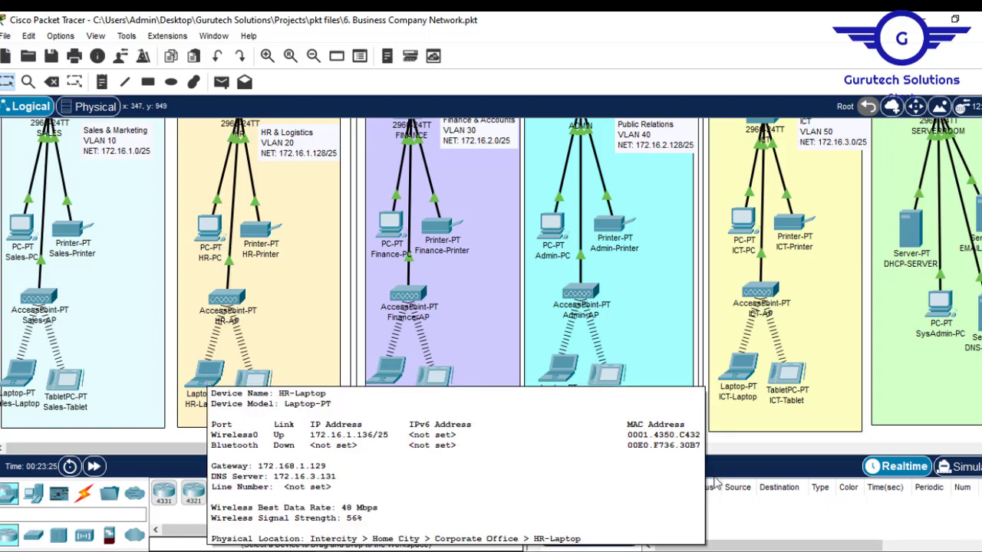
mouse_move(443, 513)
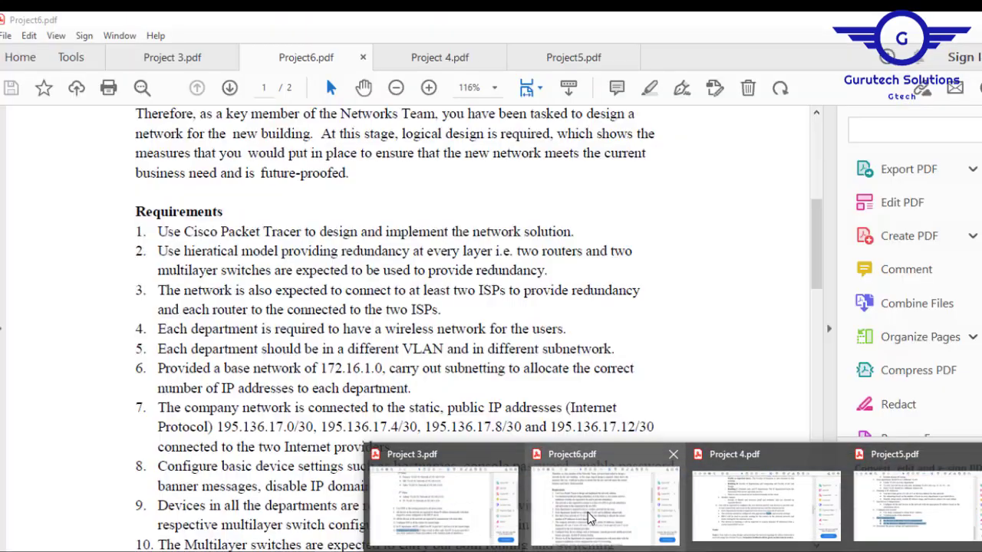
click(537, 510)
Scroll to page 2 and highlight PAT, ACL and the port-security wording in items 15–16
drag(821, 263, 797, 377)
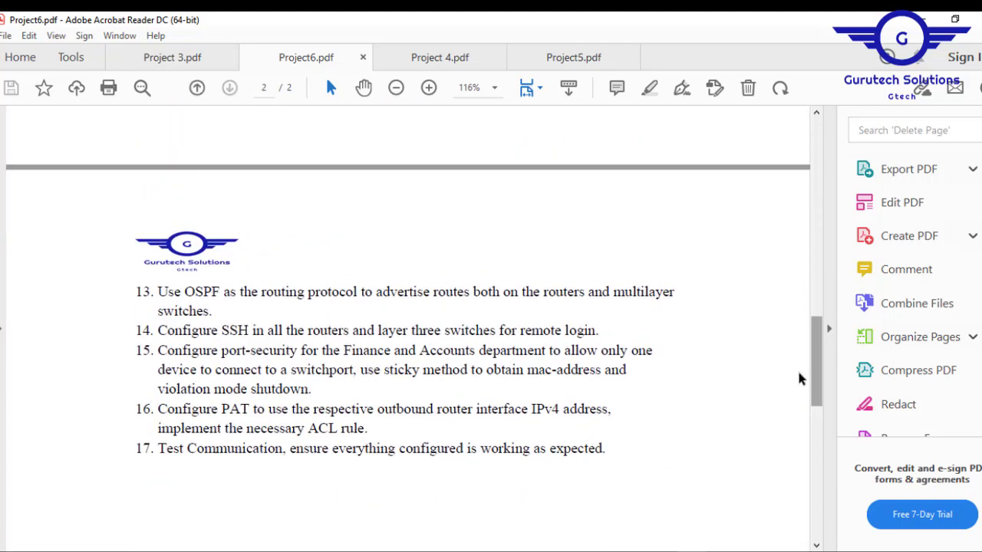
drag(222, 408, 254, 408)
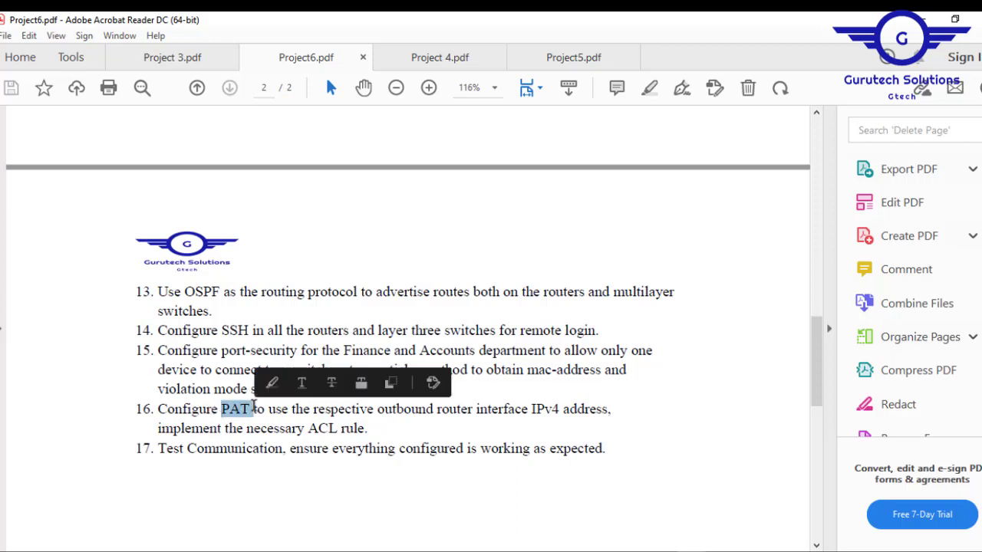
drag(304, 431, 338, 430)
drag(222, 351, 443, 350)
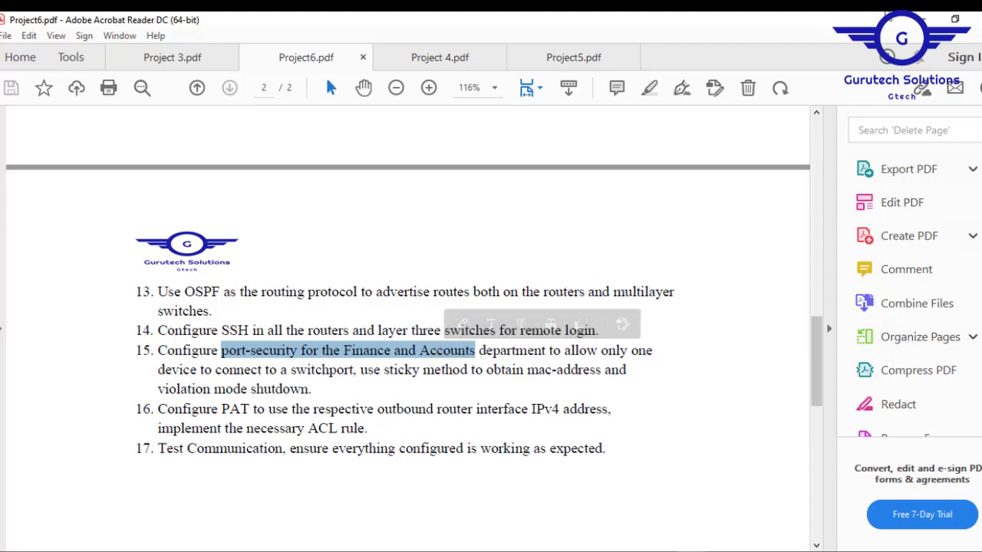
Briefly return to the network, then highlight the SSH item 14 and OSPF item 13 phrases
click(921, 20)
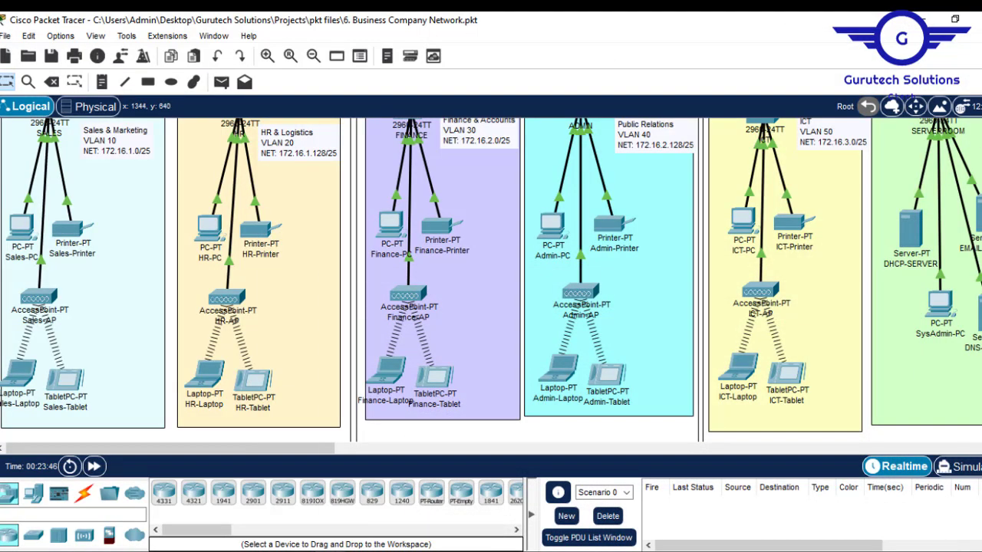
scroll(491, 279, up, 10)
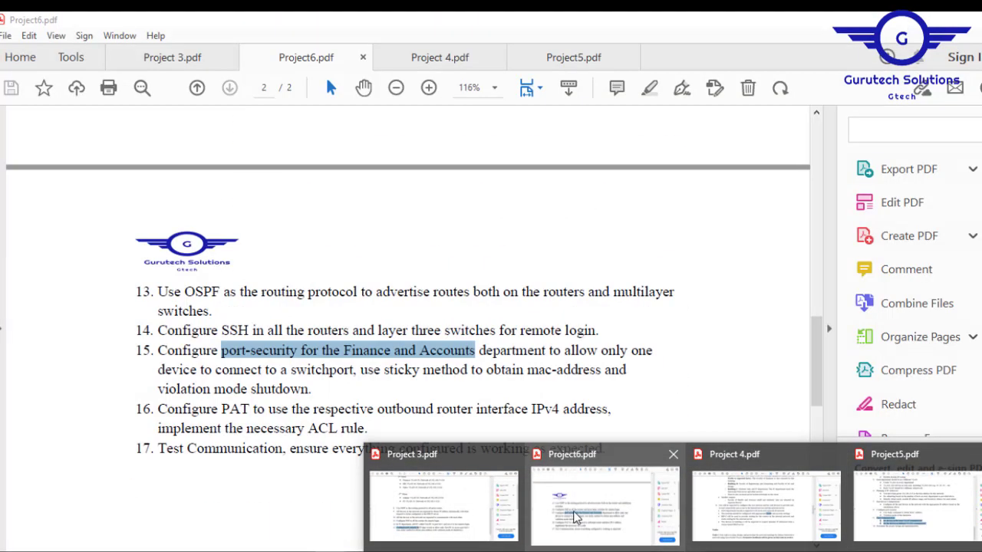
click(575, 515)
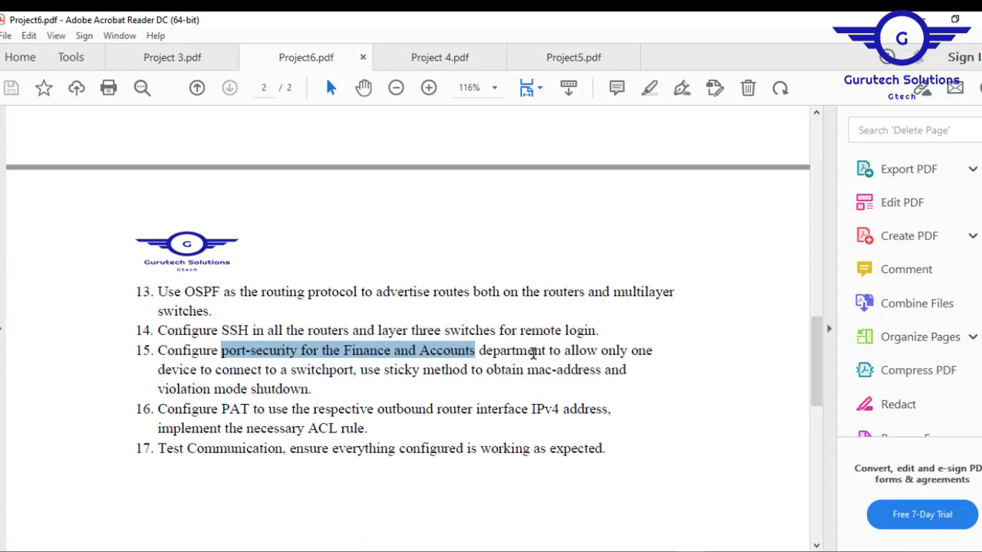
click(221, 325)
drag(222, 326, 547, 332)
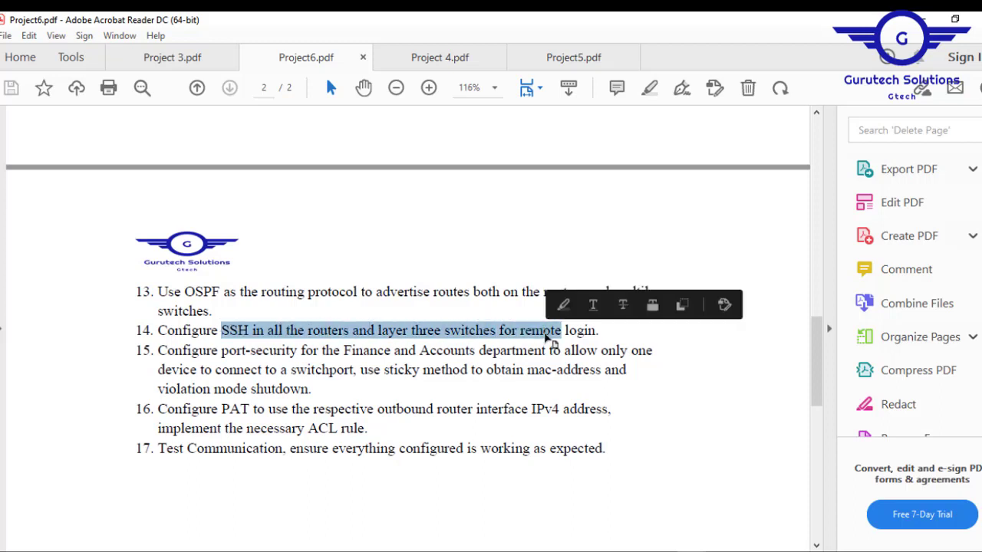
drag(184, 290, 331, 299)
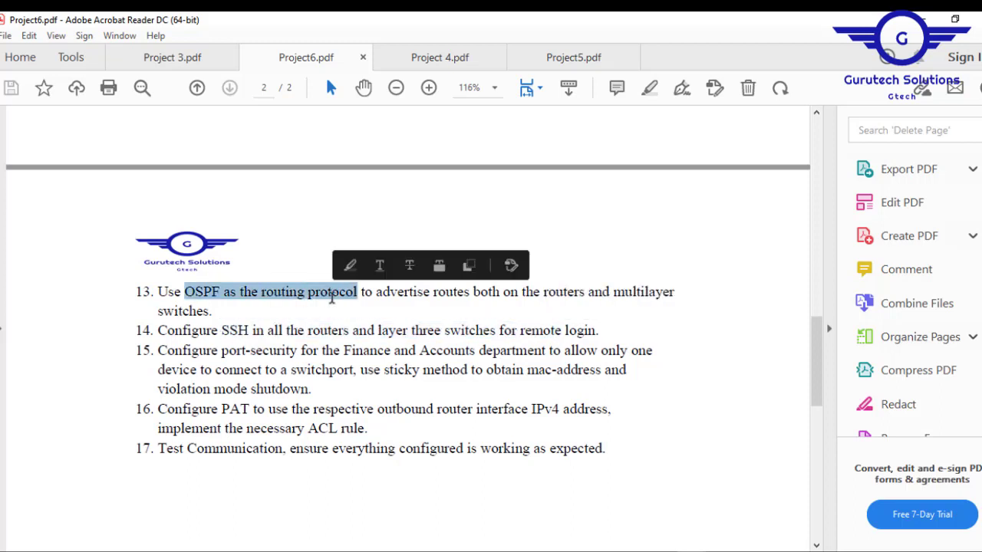
drag(811, 340, 809, 286)
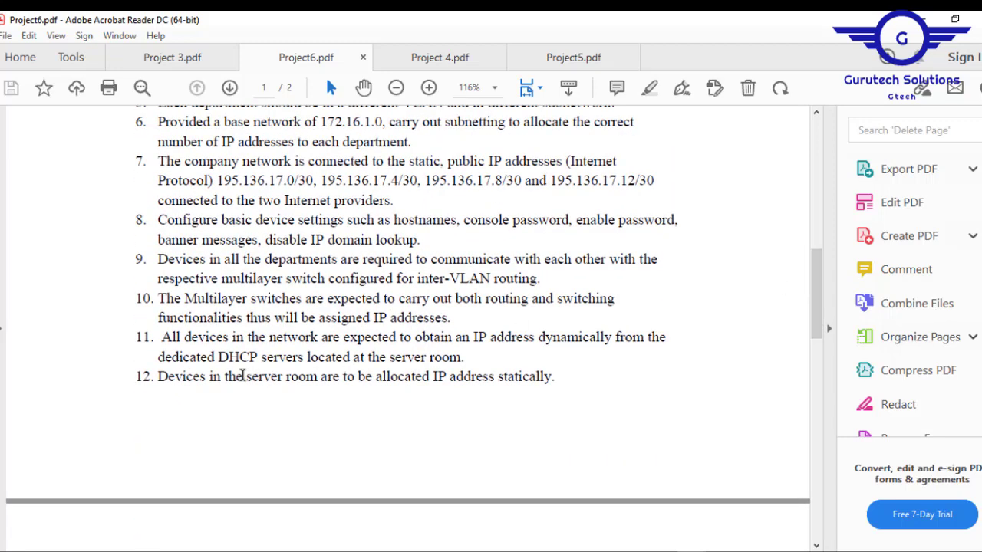
Highlight the server-room static addressing, DHCP servers and Multilayer switches phrases in items 10–12
drag(244, 377, 456, 381)
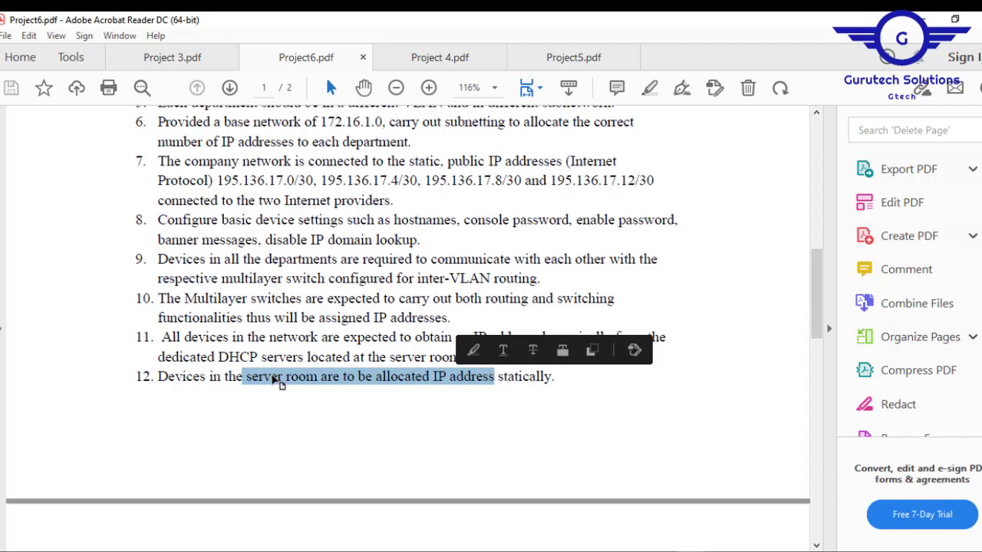
drag(222, 355, 321, 349)
drag(184, 299, 328, 320)
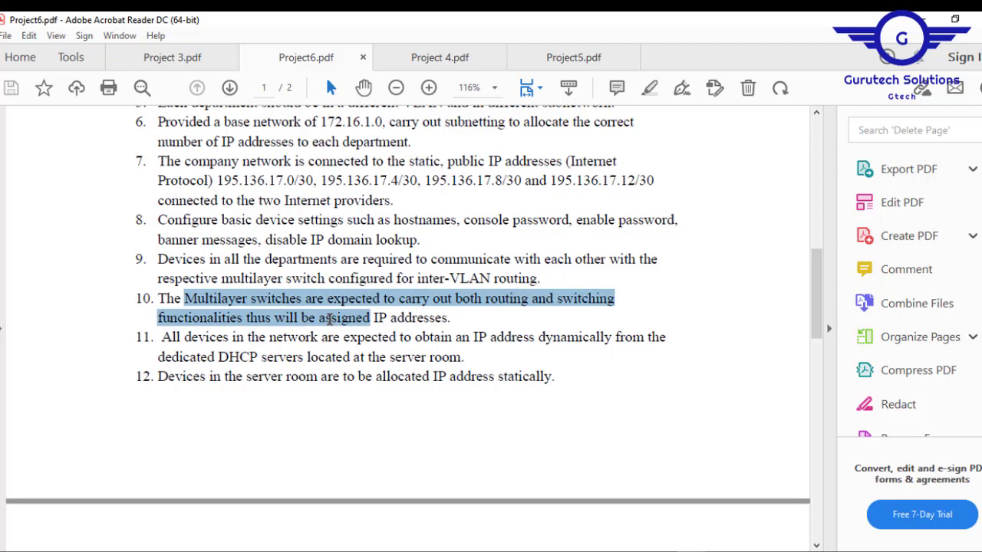
drag(330, 319, 329, 319)
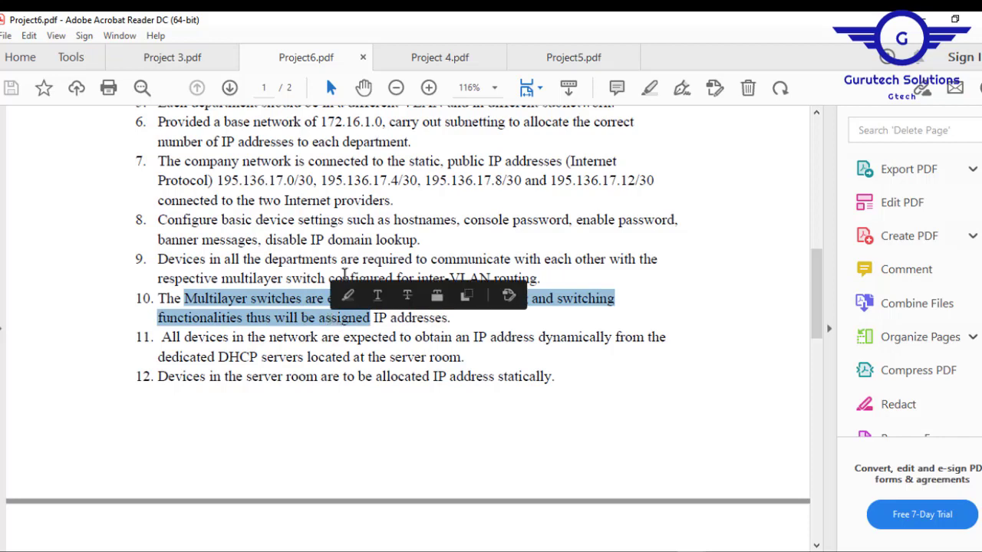
click(274, 249)
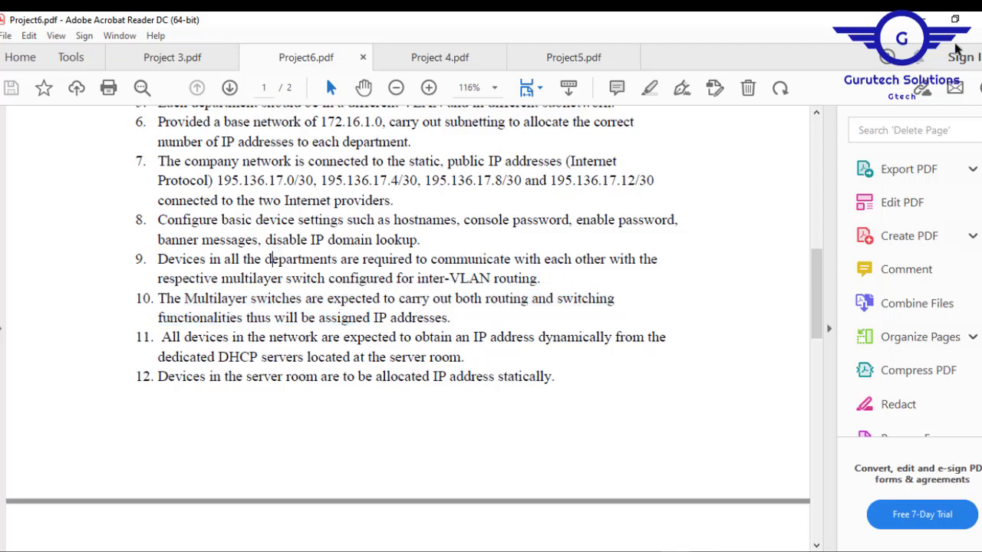
drag(821, 306, 818, 278)
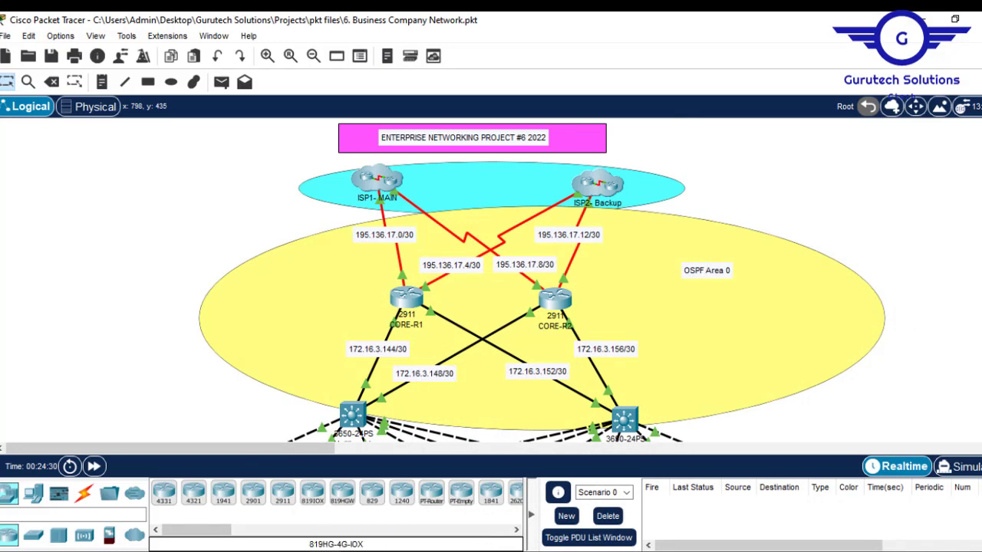
mouse_move(476, 551)
scroll(490, 280, down, 5)
scroll(491, 280, up, 3)
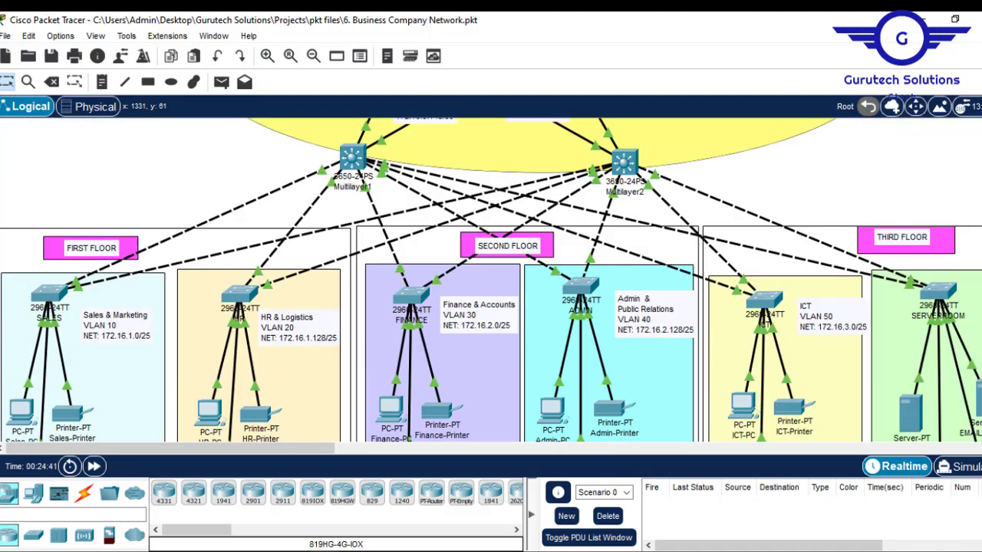
scroll(491, 280, up, 2)
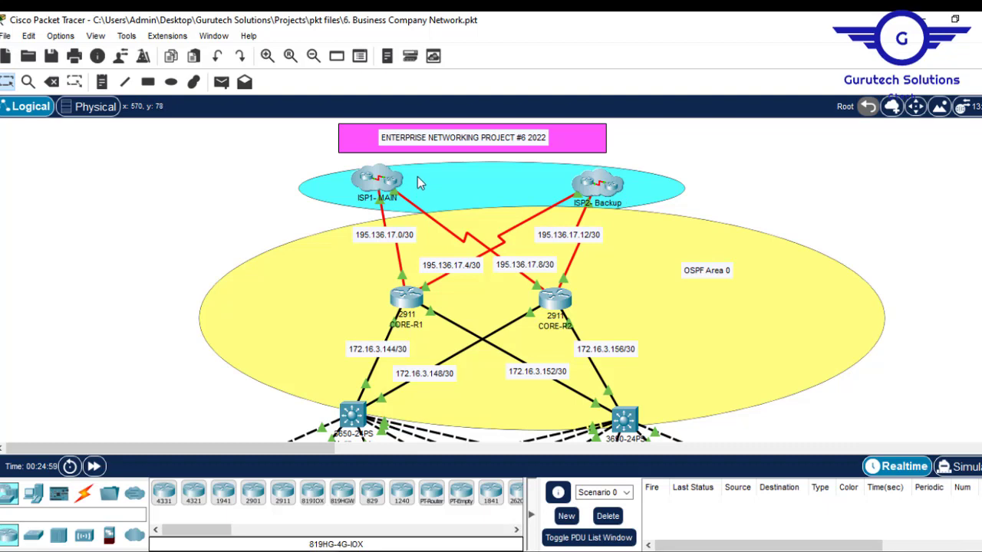
scroll(491, 280, down, 5)
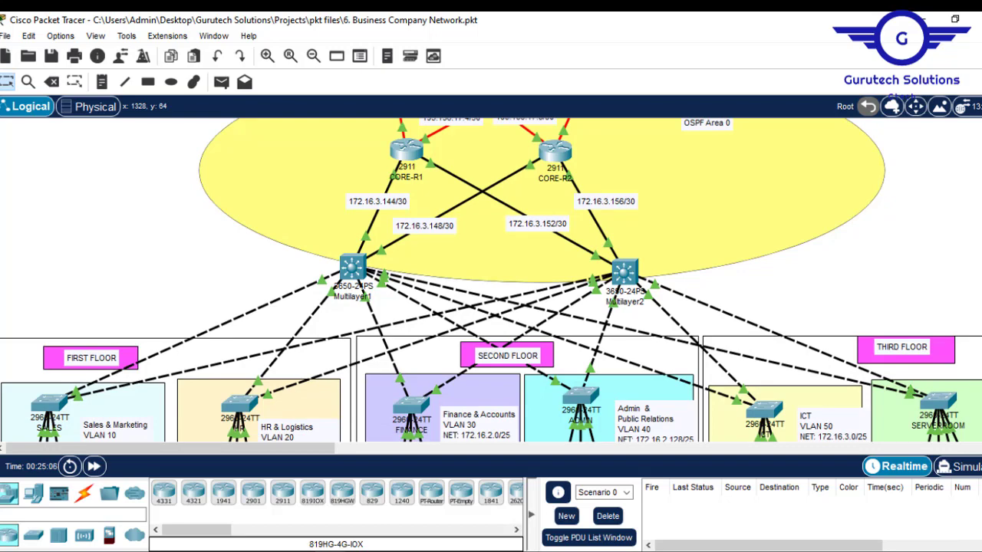
scroll(491, 280, down, 8)
scroll(491, 280, up, 15)
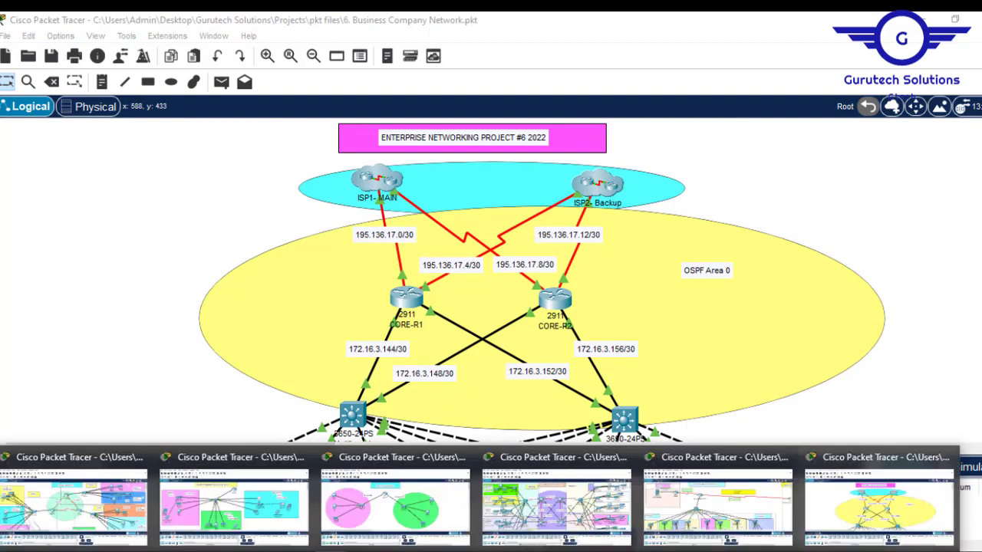
Switch to 1. Simple Project.pkt, then to 2. SOHO Network.pkt
click(361, 515)
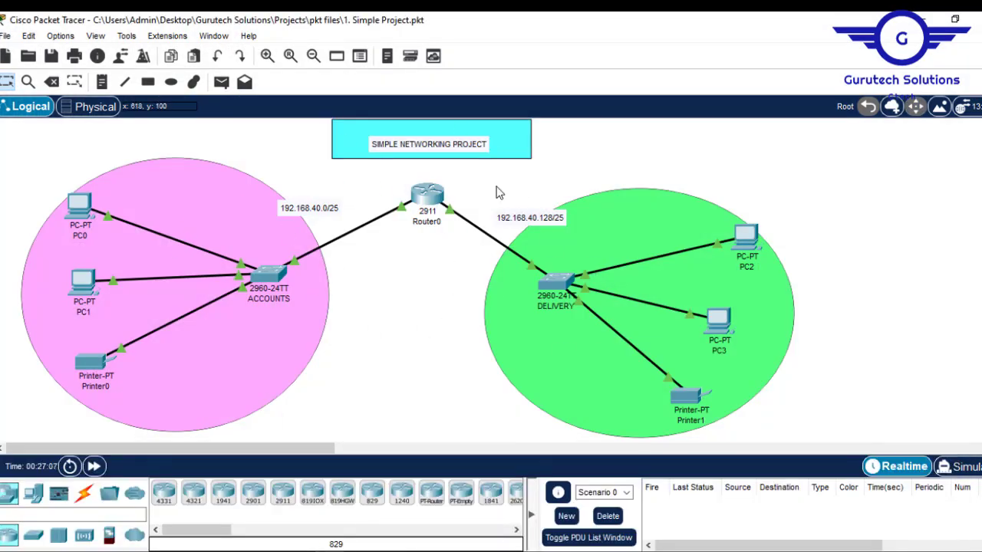
mouse_move(490, 547)
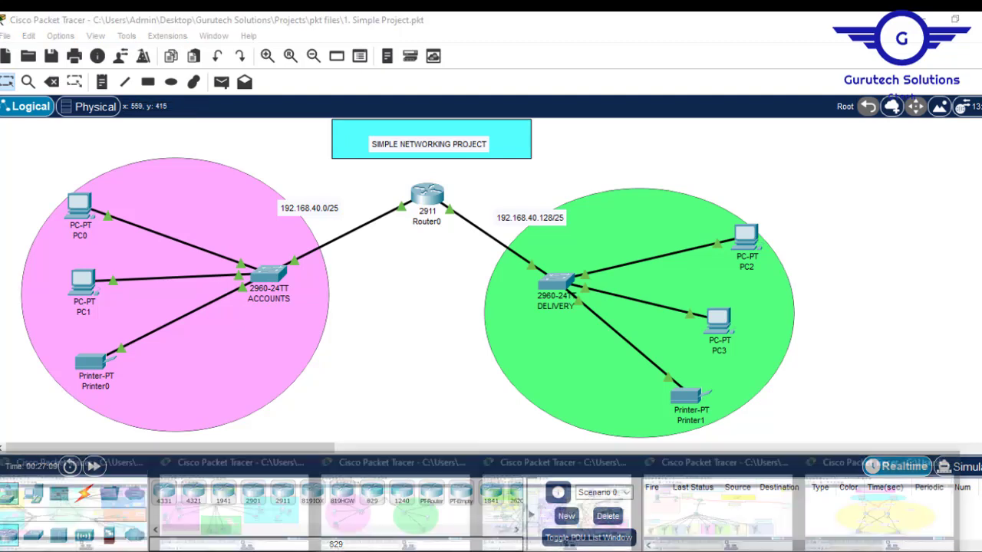
click(712, 502)
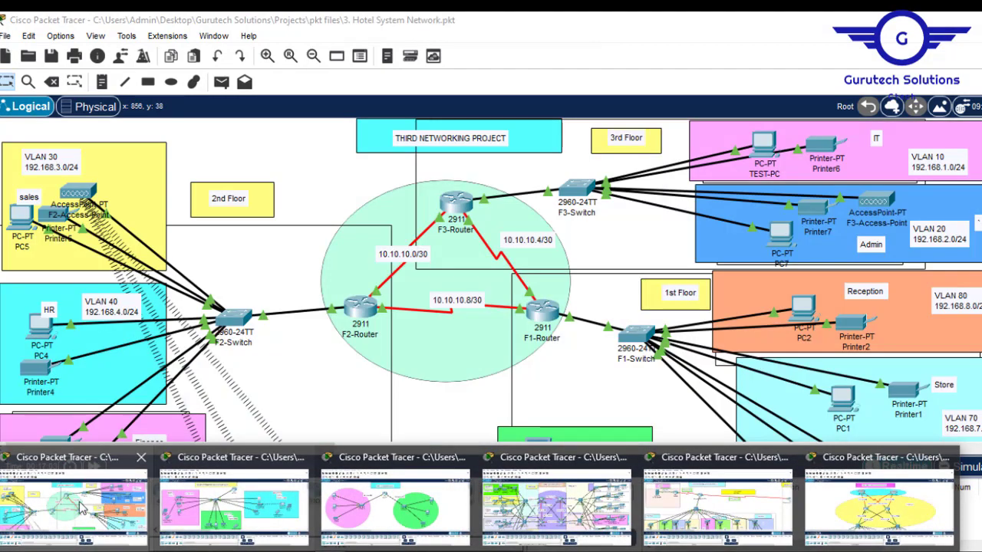
Switch to 3. Hotel System Network.pkt and scroll over its floor routers and VLANs 10–80
click(85, 508)
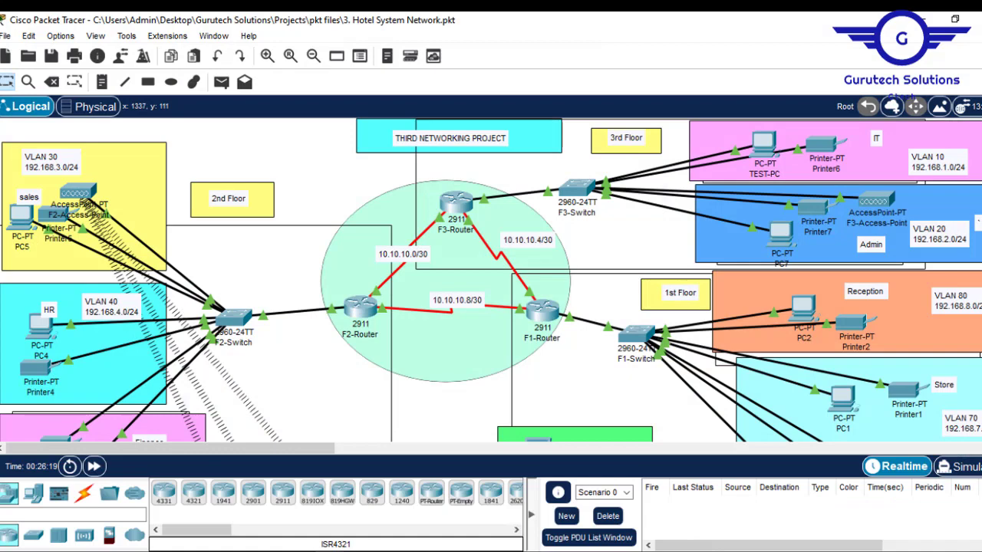
scroll(491, 280, down, 5)
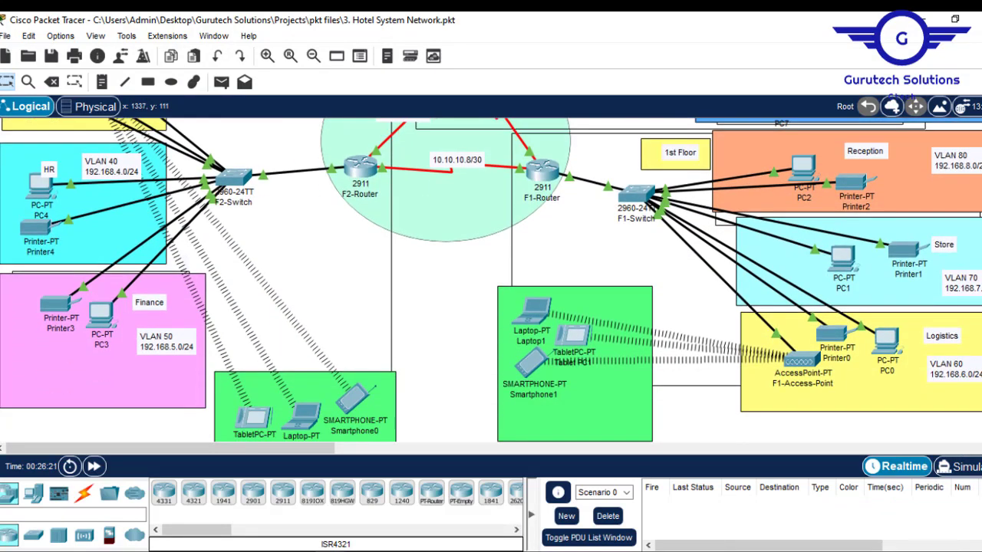
scroll(429, 348, down, 1)
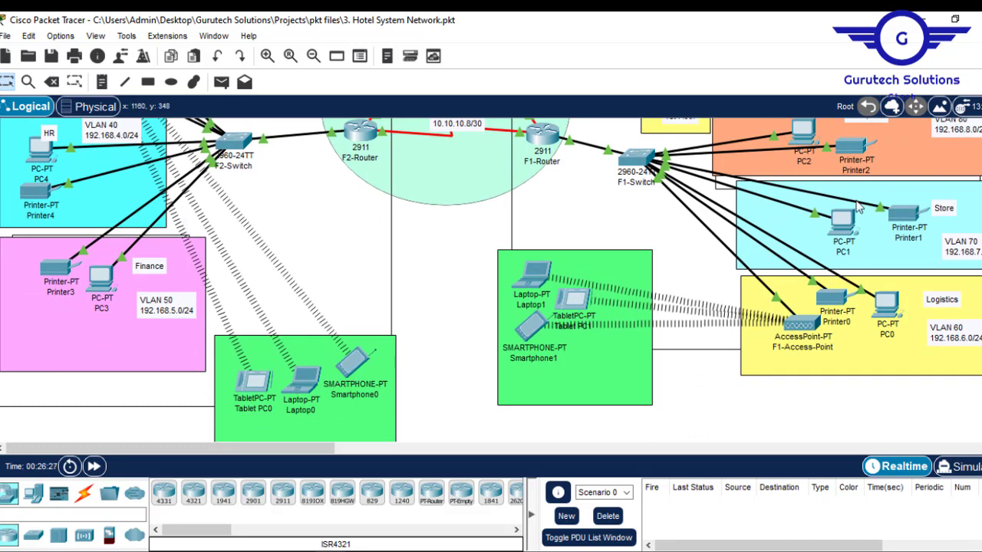
scroll(491, 280, up, 5)
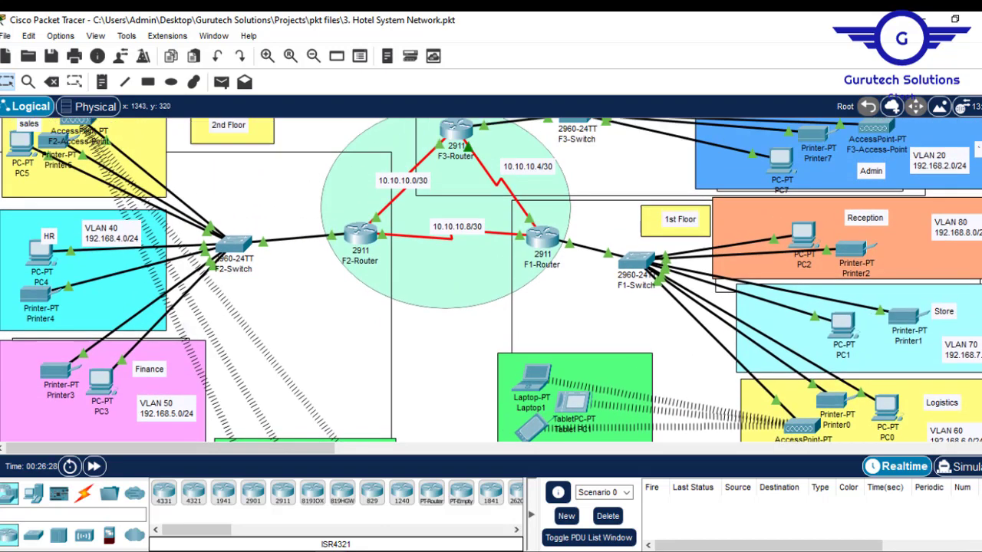
scroll(491, 280, up, 1)
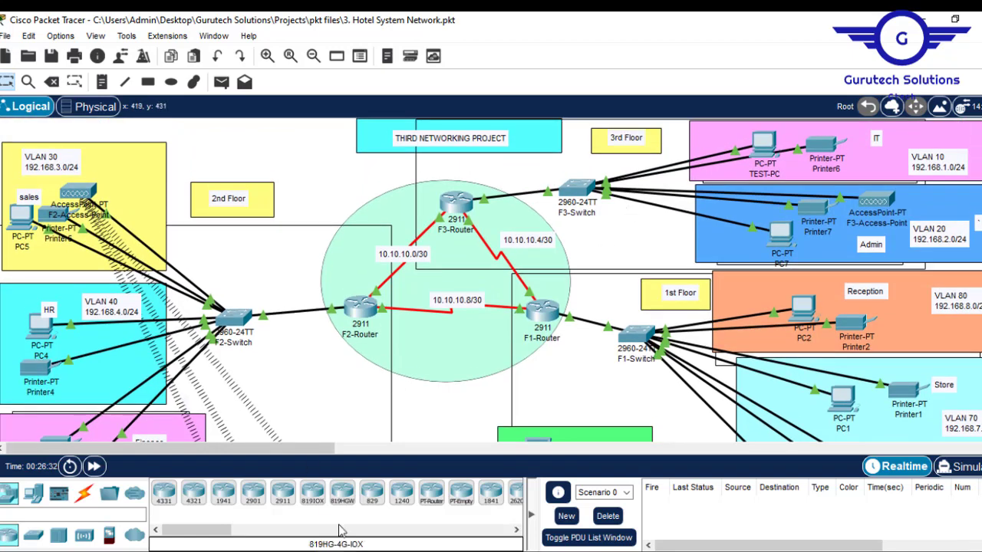
Switch to the Campus Network project and scroll through its workspace
mouse_move(491, 550)
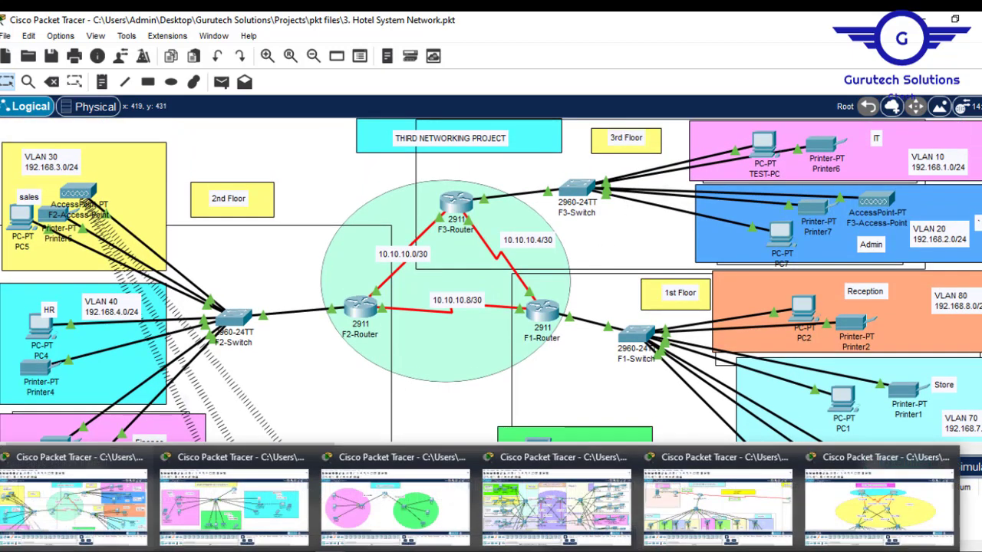
click(717, 502)
scroll(491, 280, down, 5)
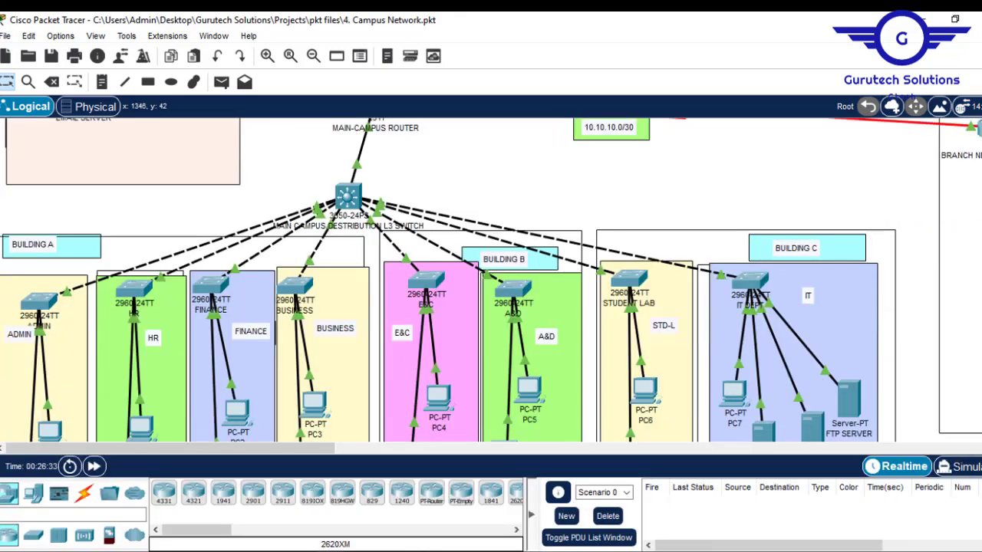
scroll(491, 280, up, 4)
scroll(491, 279, up, 4)
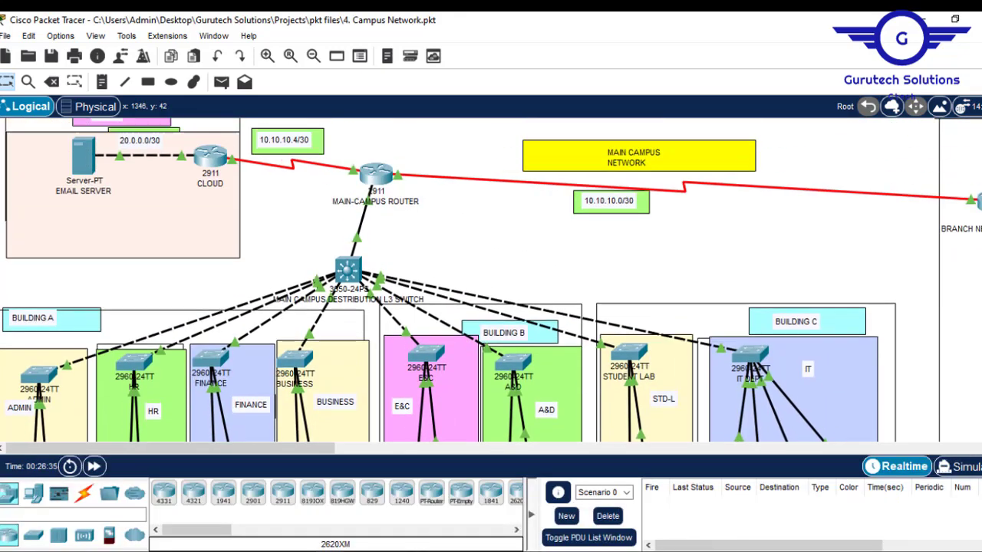
scroll(490, 279, down, 5)
scroll(491, 280, up, 5)
scroll(491, 280, down, 5)
scroll(491, 280, down, 5)
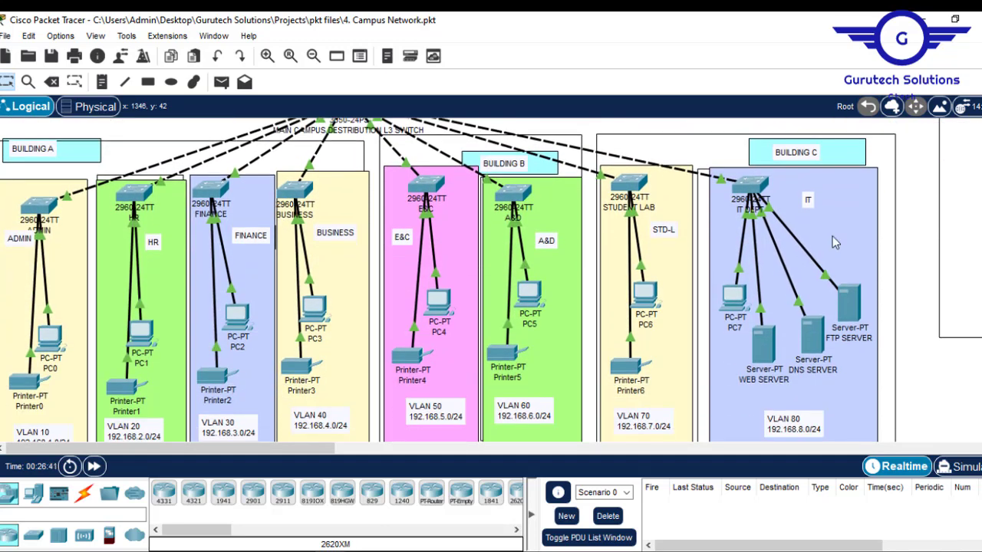
Switch to 5. Bank System Network.pkt and scroll over its Second Floor VLANs and server switch
mouse_move(483, 551)
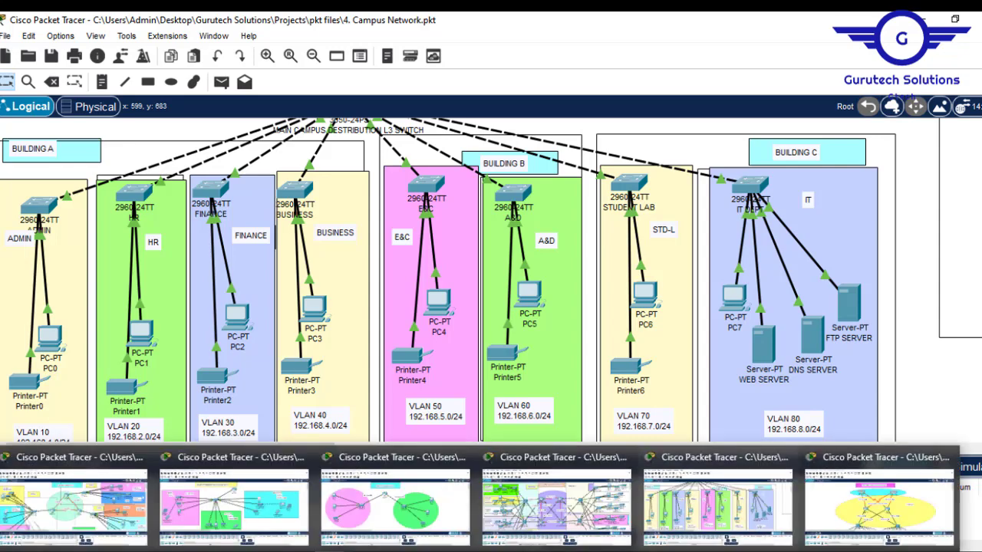
click(585, 516)
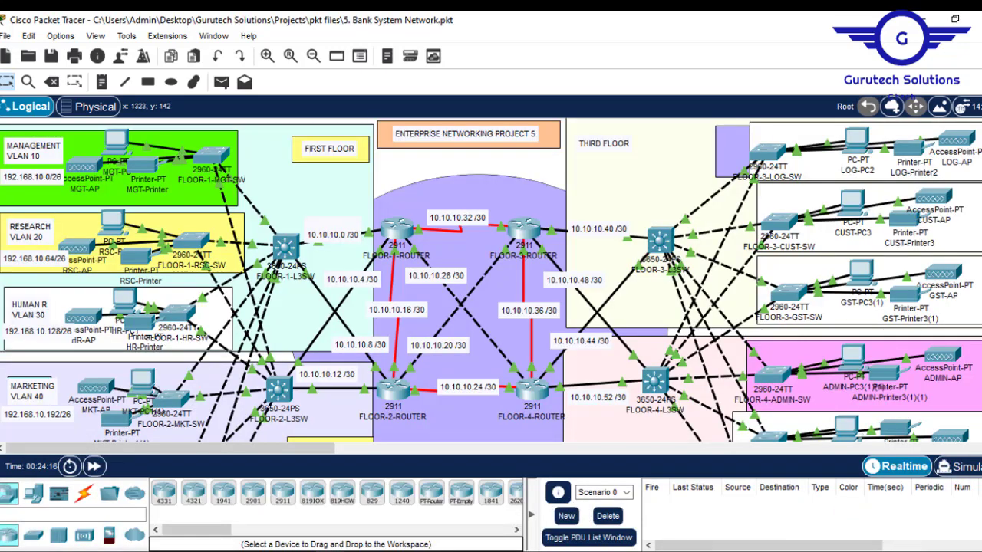
scroll(491, 280, down, 10)
scroll(491, 280, up, 10)
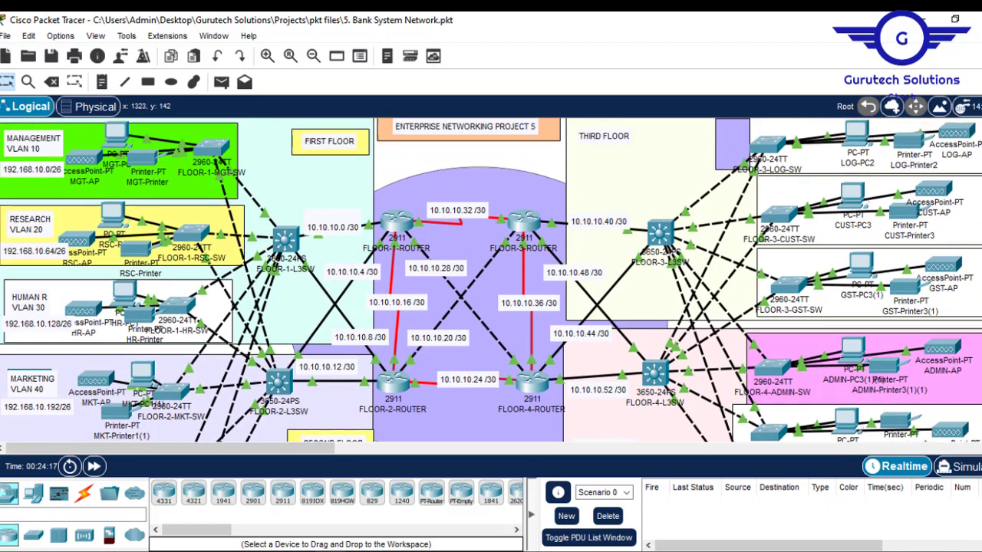
scroll(491, 280, down, 10)
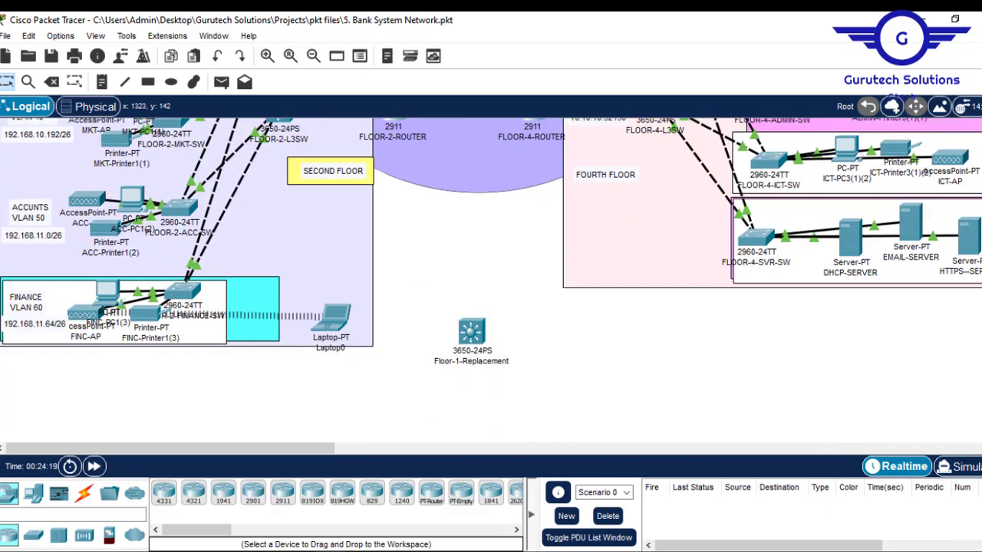
scroll(491, 280, up, 10)
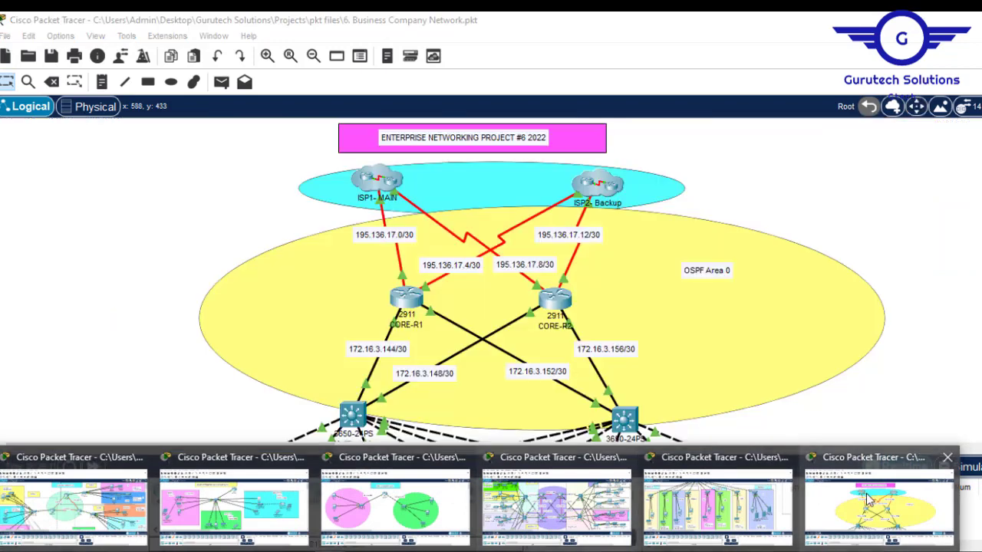
Bring 6. Business Company Network.pkt forward and scroll over its ISPs, core routers and floor VLANs
click(869, 500)
scroll(491, 280, down, 20)
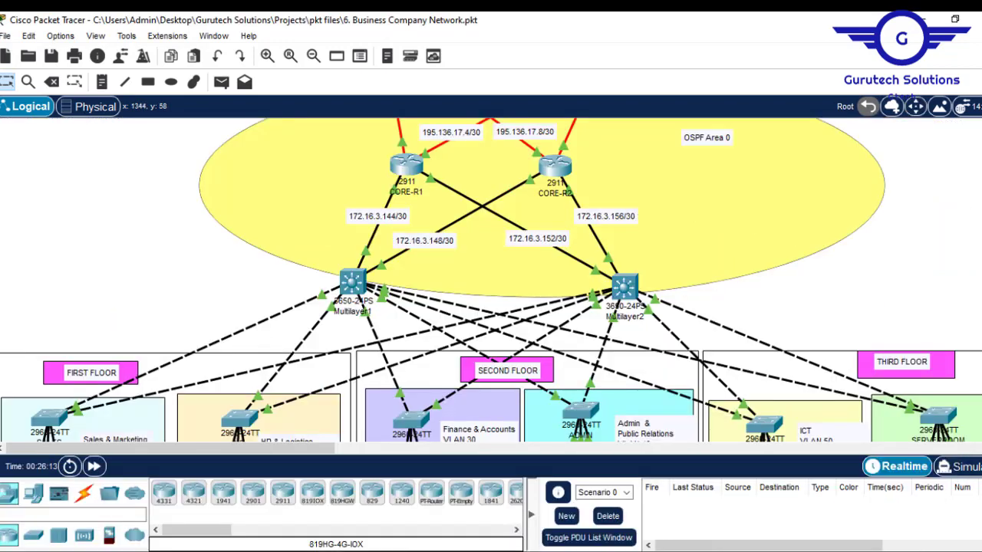
scroll(491, 280, up, 12)
scroll(491, 280, up, 5)
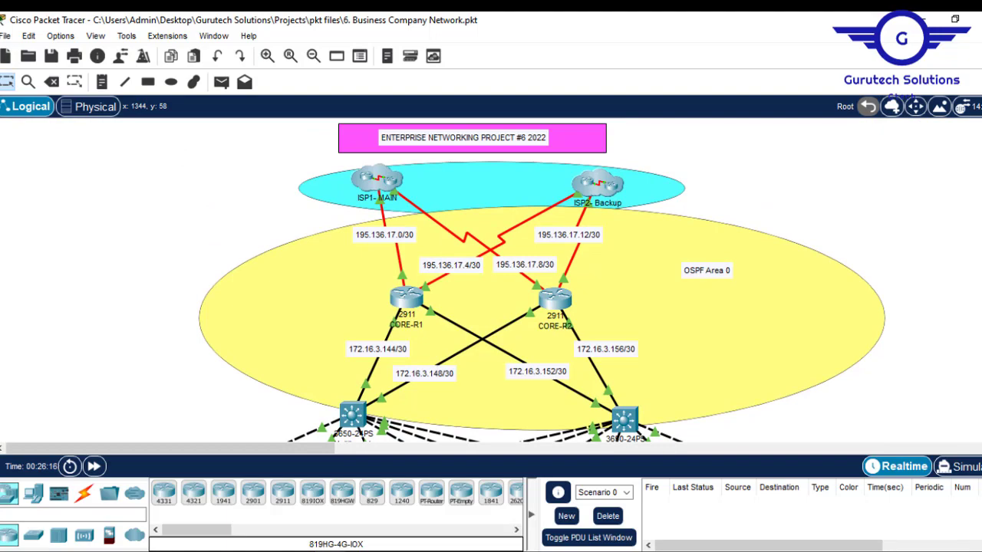
scroll(491, 280, down, 8)
scroll(491, 280, up, 5)
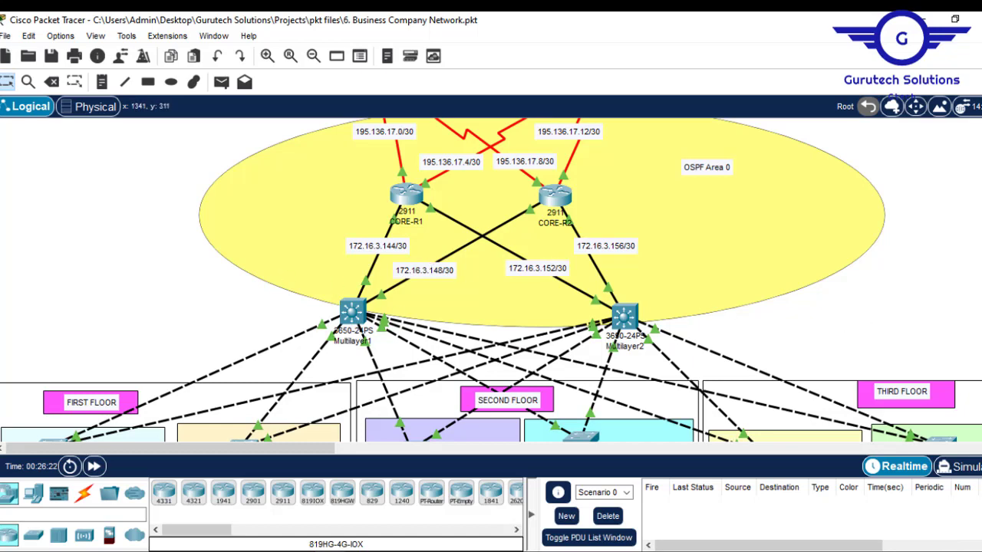
scroll(491, 280, down, 3)
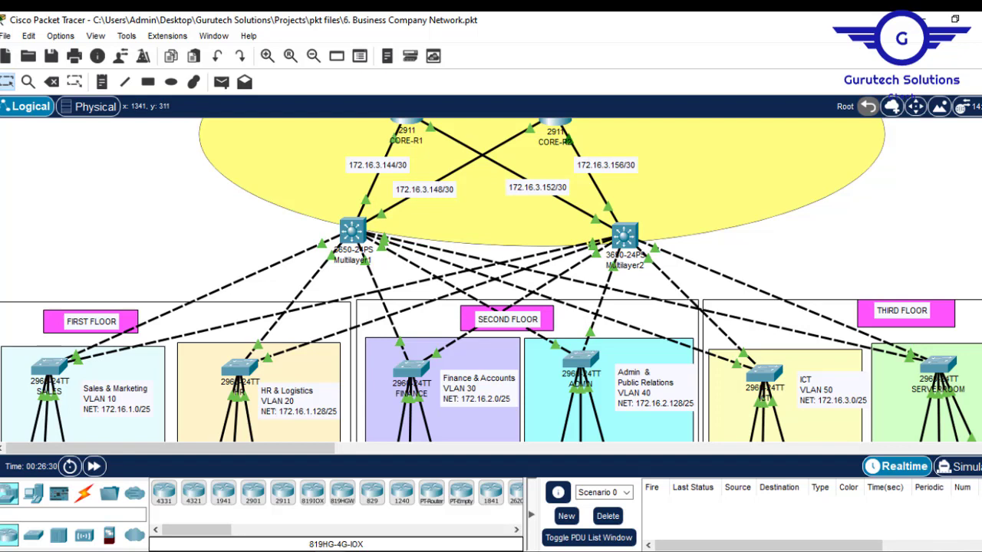
scroll(491, 280, up, 5)
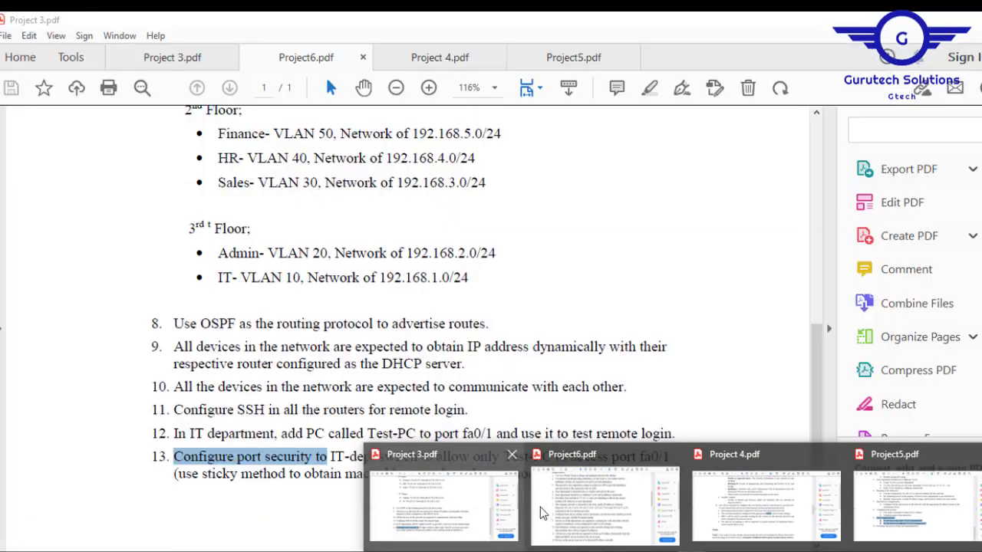
mouse_move(658, 494)
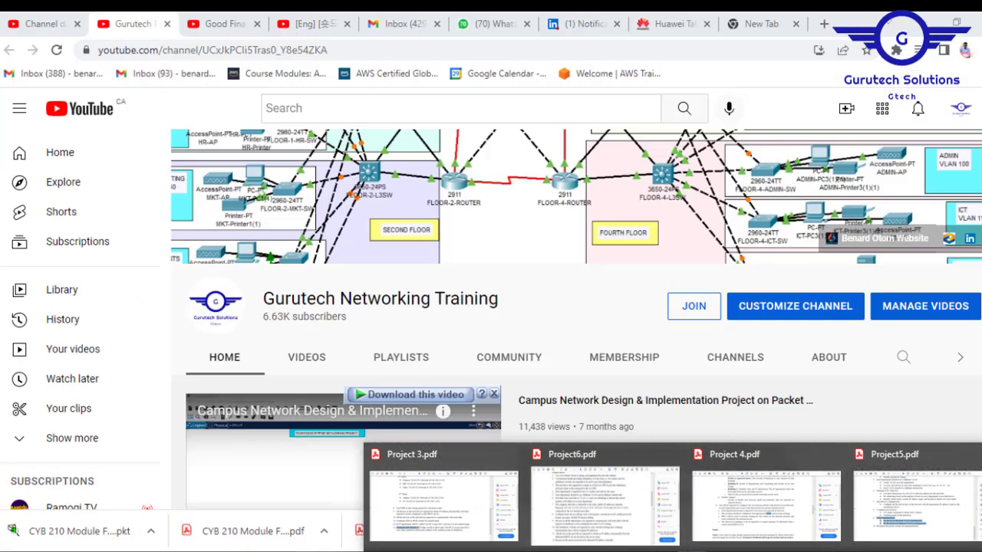
mouse_move(383, 551)
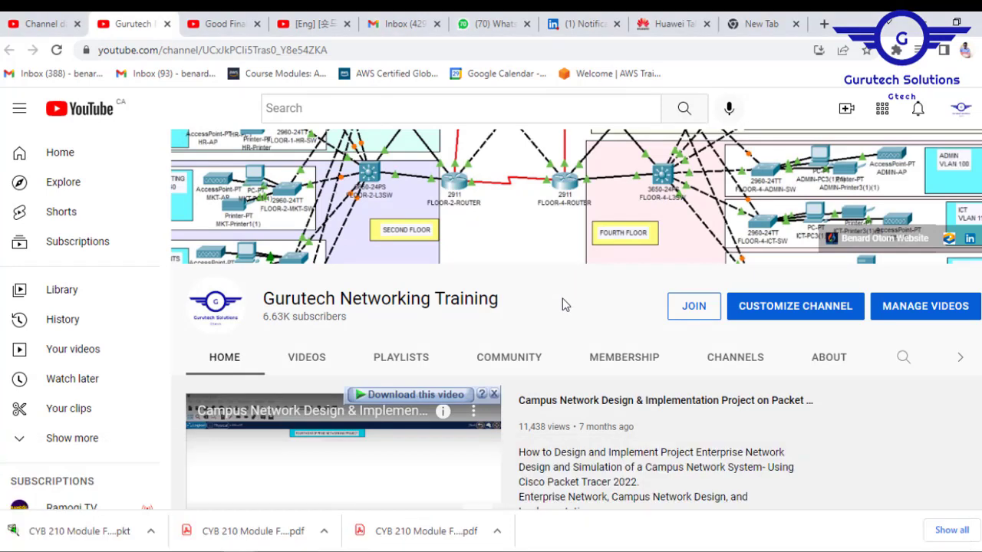
click(695, 315)
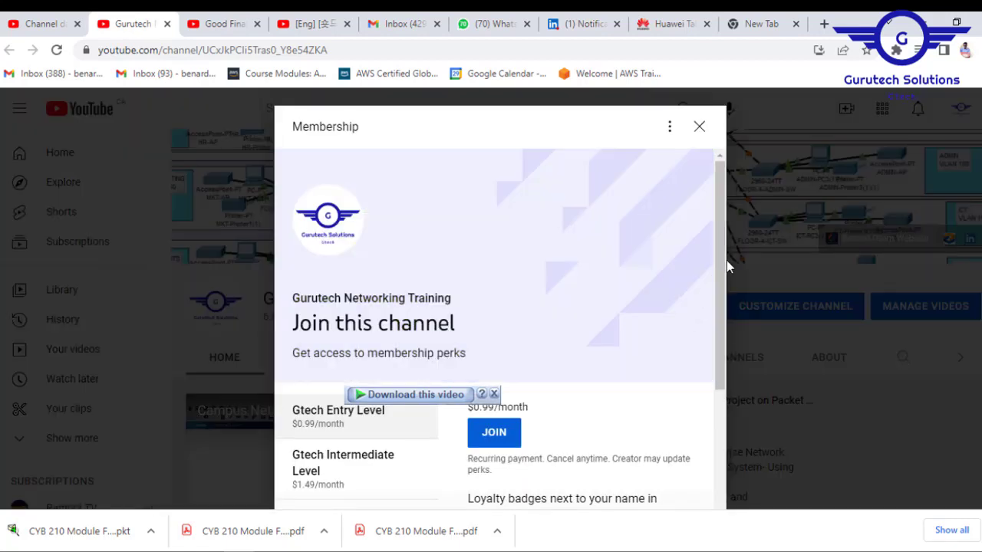
scroll(707, 336, down, 3)
scroll(704, 284, up, 2)
scroll(707, 300, down, 1)
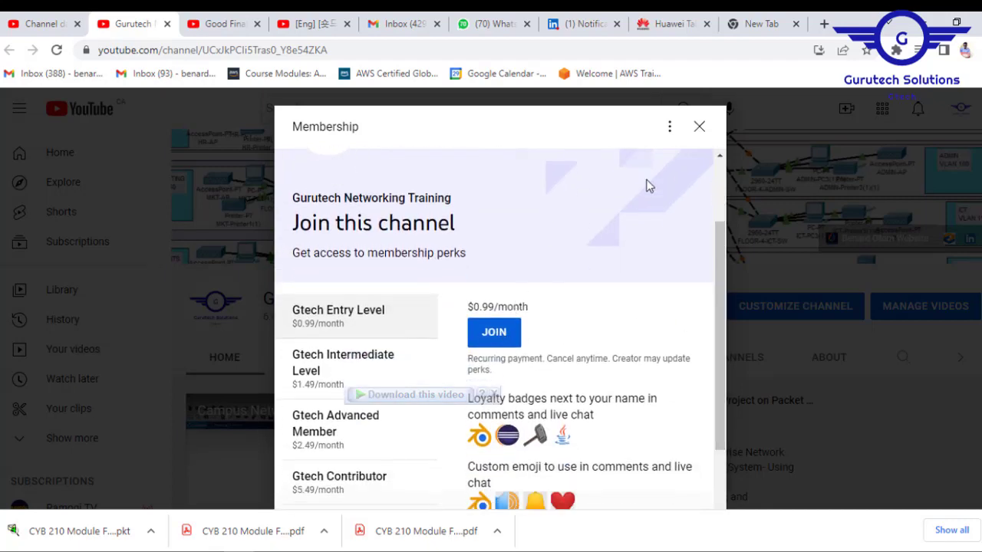
click(699, 127)
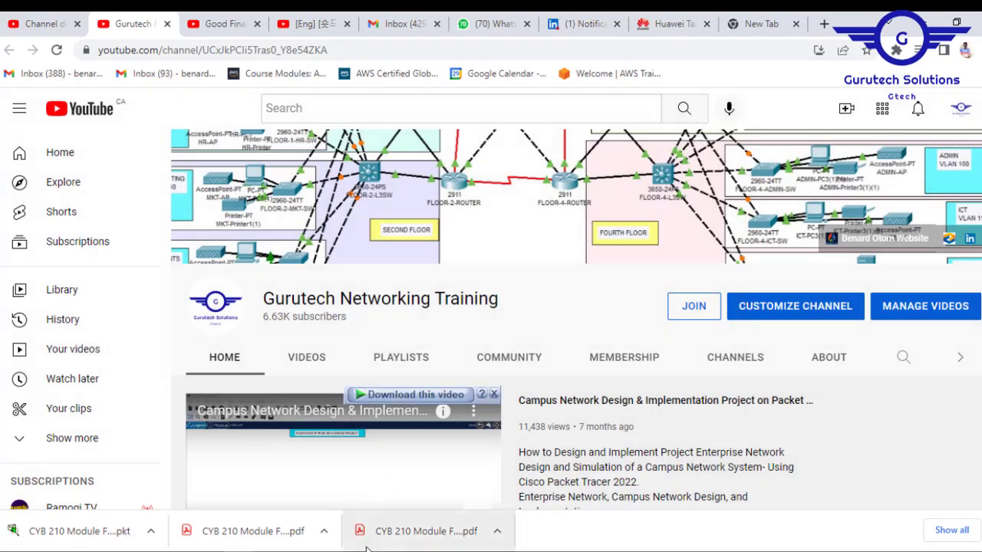
mouse_move(207, 514)
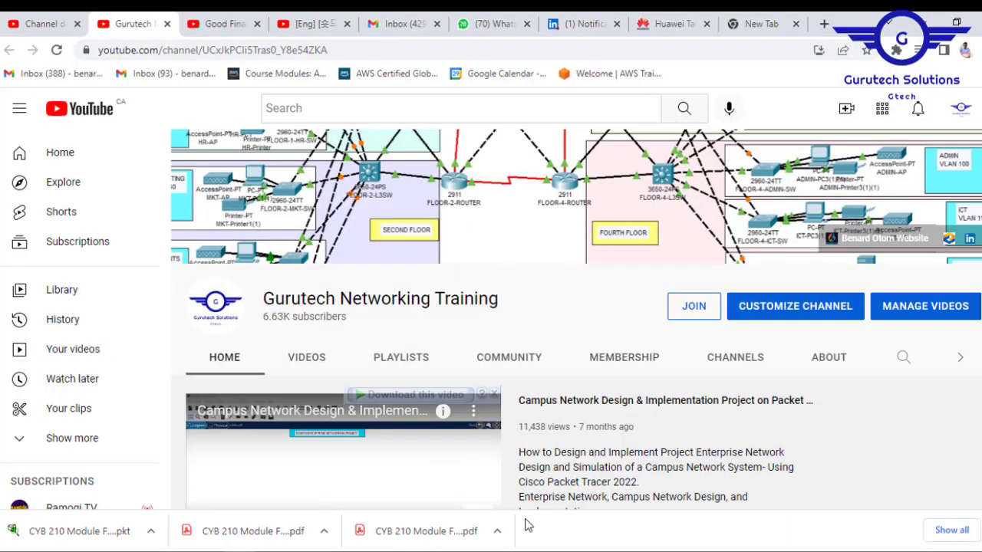
mouse_move(479, 551)
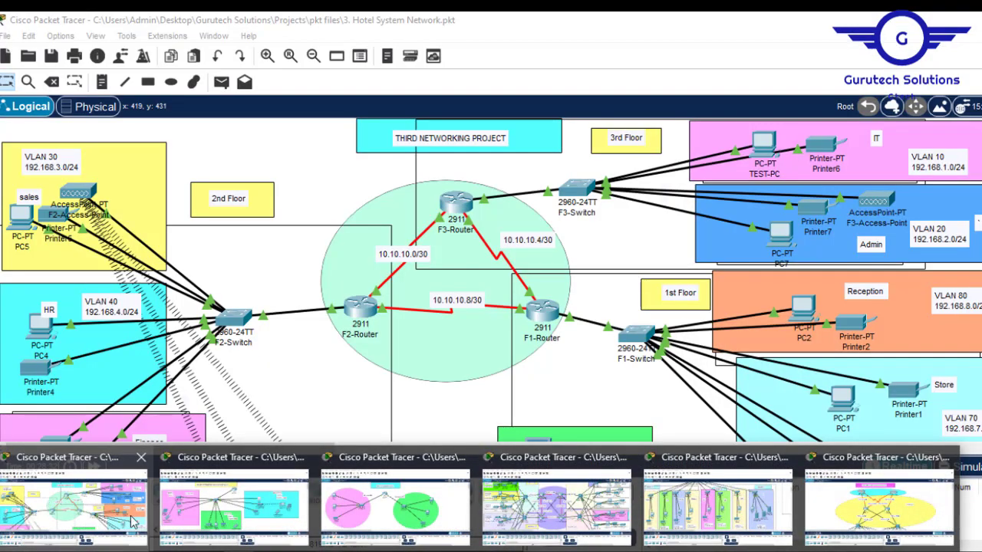
mouse_move(384, 497)
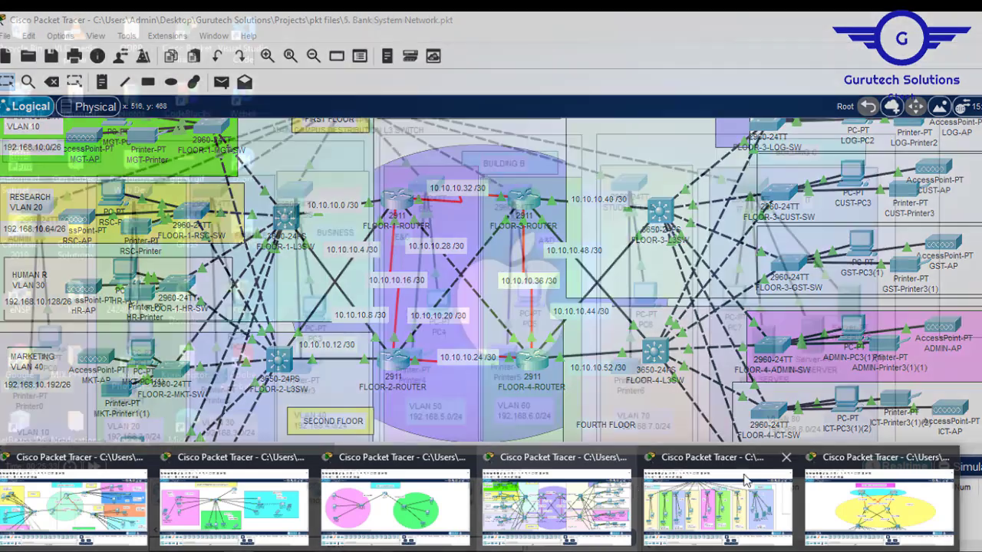
mouse_move(863, 484)
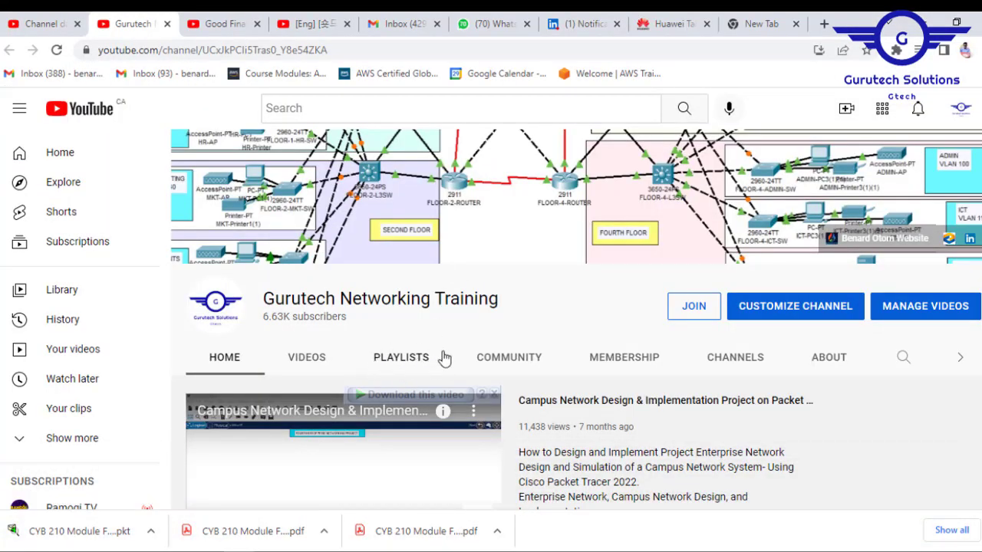
Open the Enterprise Networking Projects playlist from the channel's Playlists tab
click(395, 362)
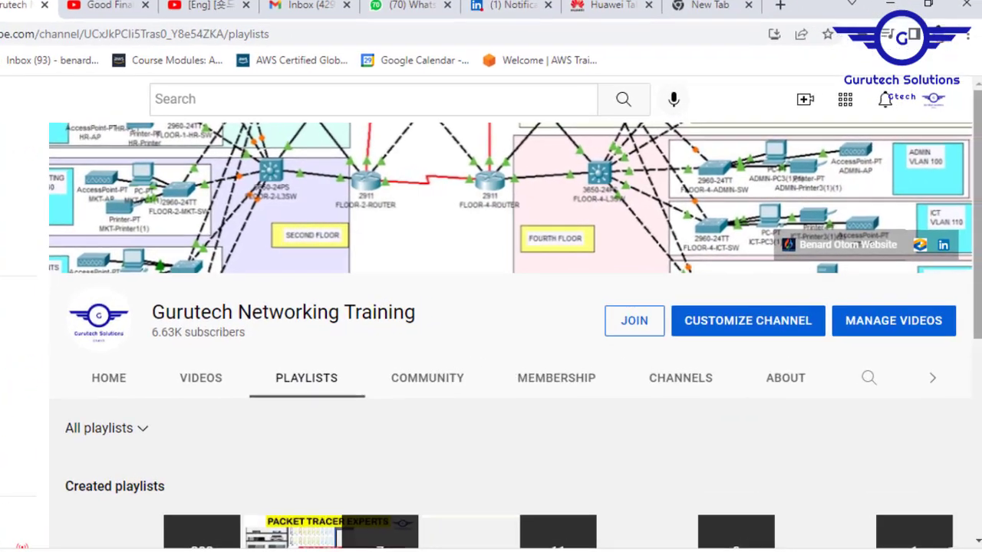
scroll(537, 383, down, 5)
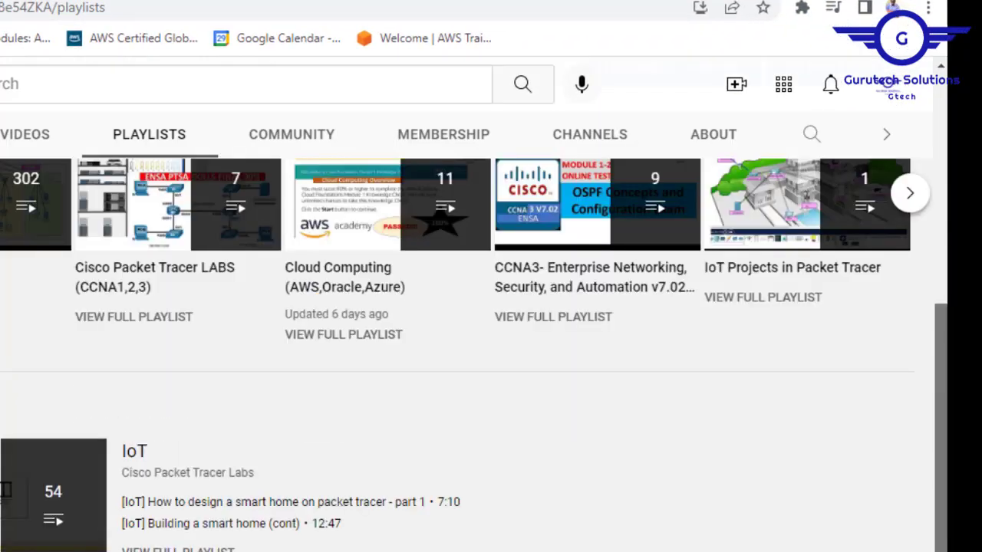
click(909, 195)
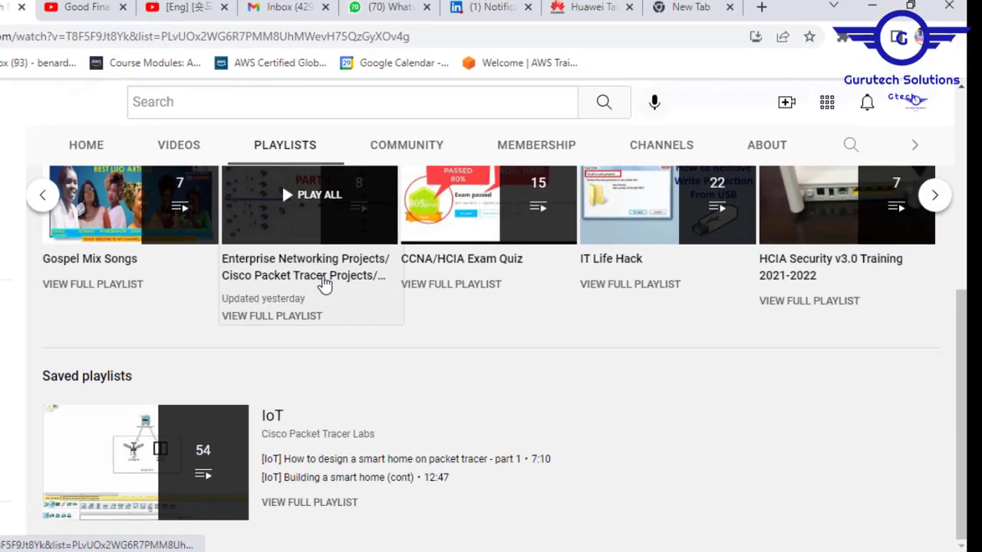
click(197, 296)
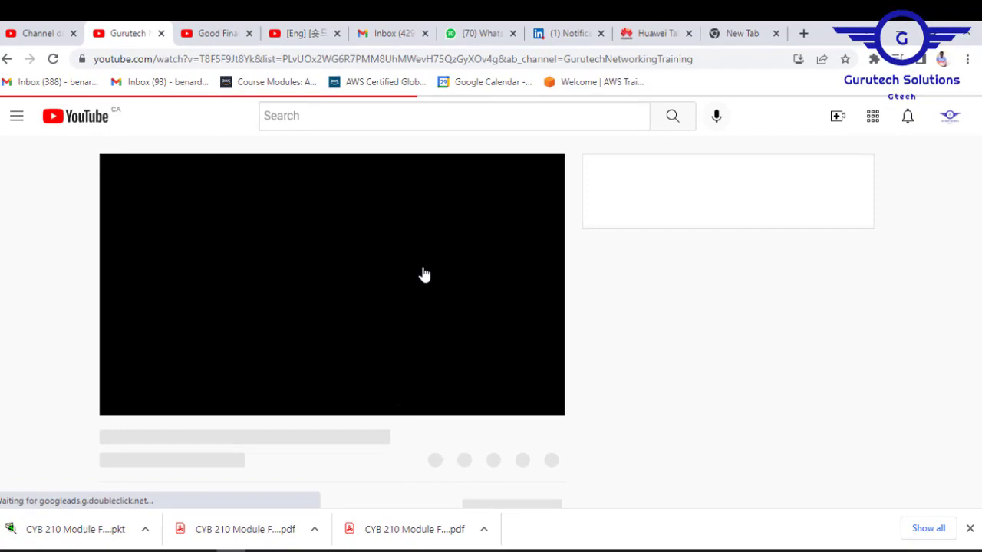
Pause the Simple Networking Project video and browse the playlist's eight videos down to item 8
click(330, 284)
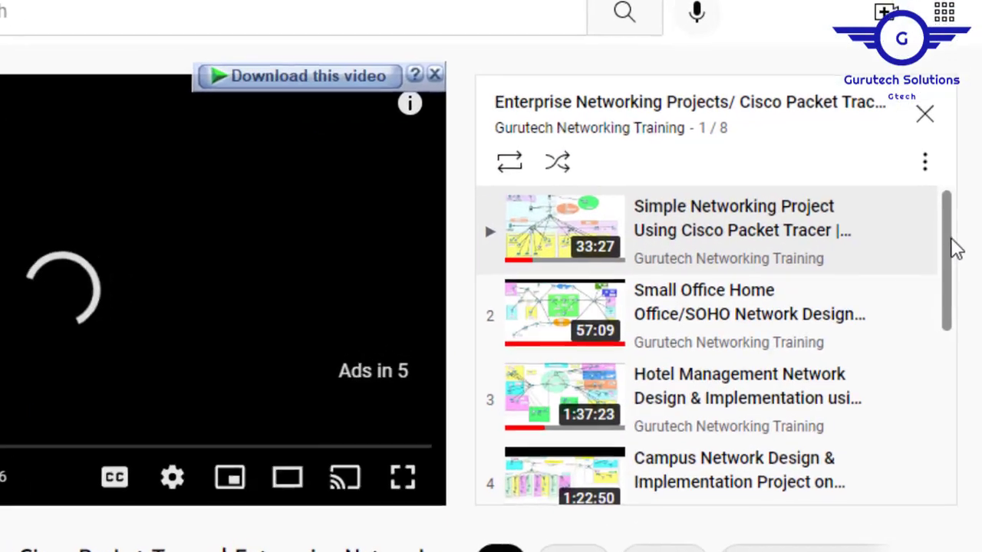
mouse_move(877, 255)
mouse_down()
mouse_move(871, 409)
mouse_move(866, 241)
mouse_up()
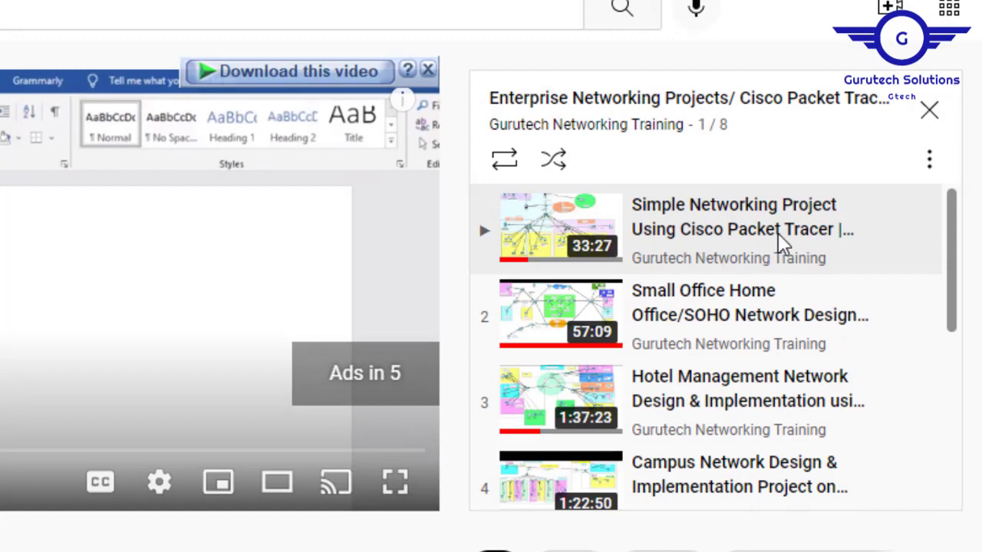
scroll(804, 297, down, 3)
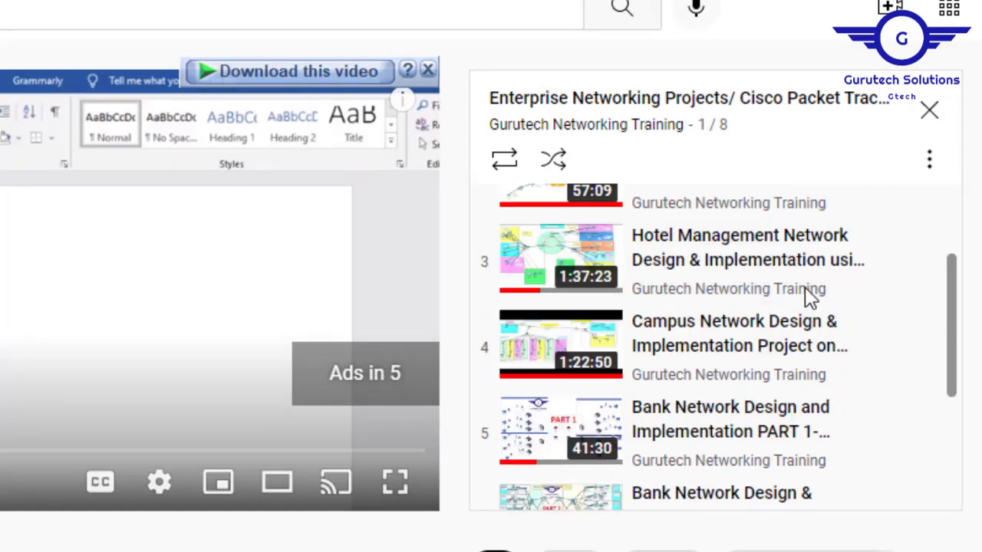
scroll(843, 303, up, 1)
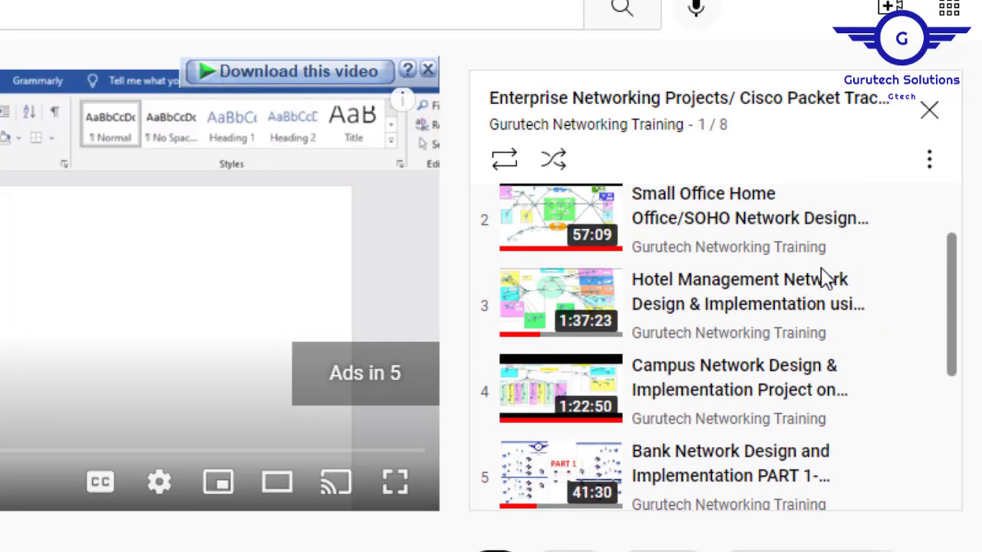
scroll(813, 295, down, 1)
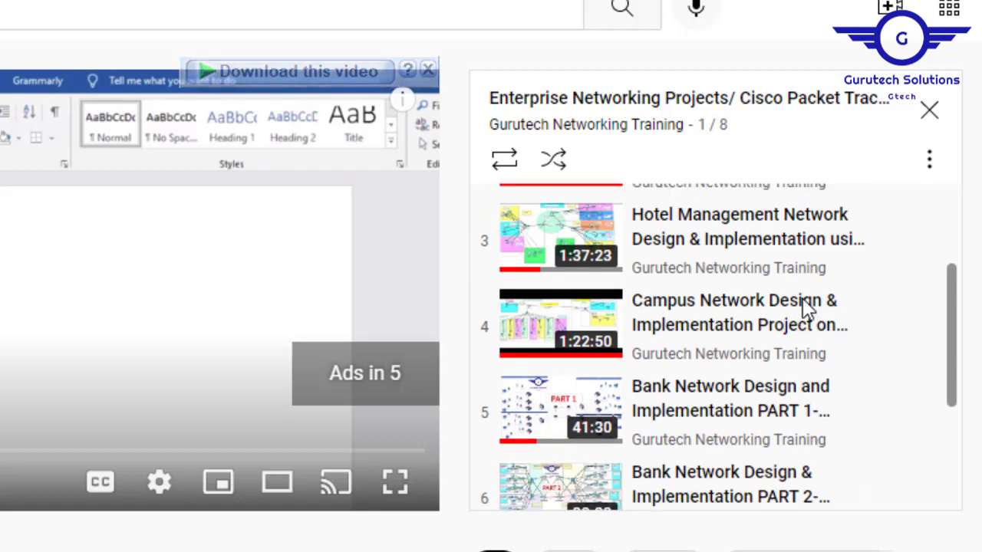
scroll(809, 309, down, 1)
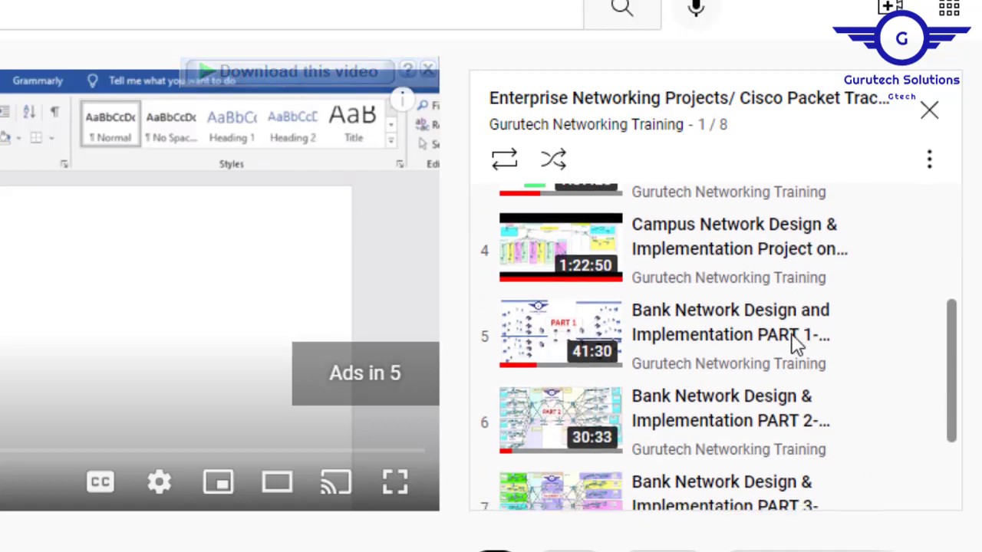
scroll(795, 349, down, 2)
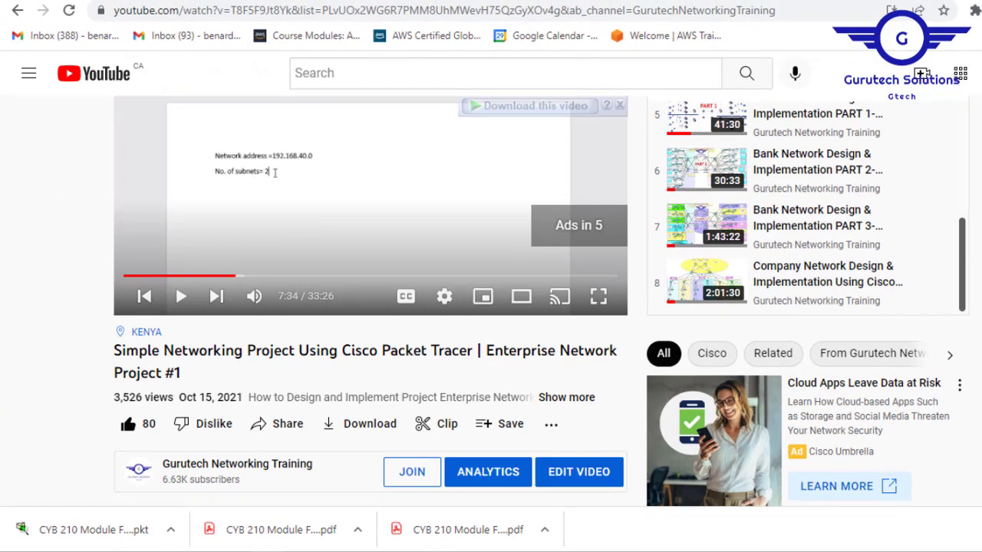
scroll(377, 461, down, 3)
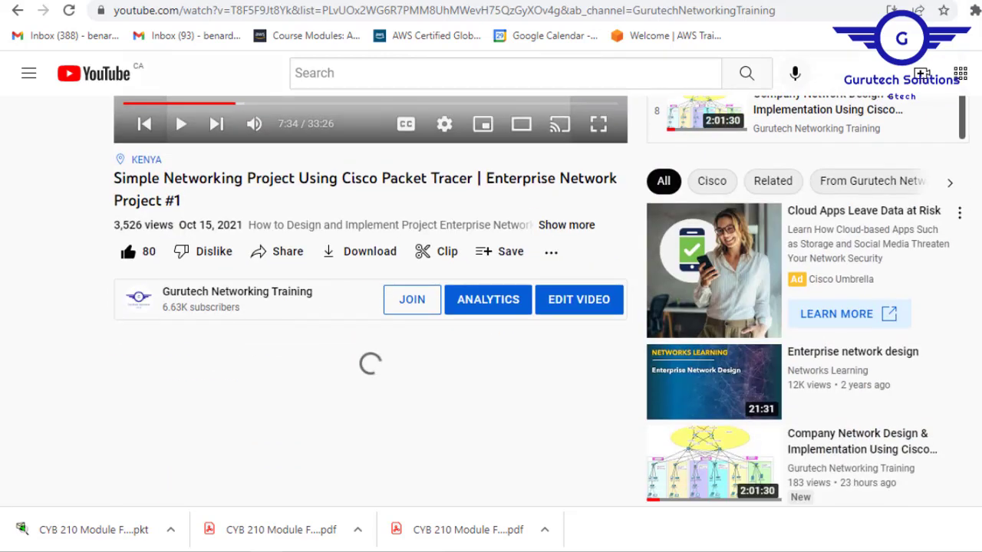